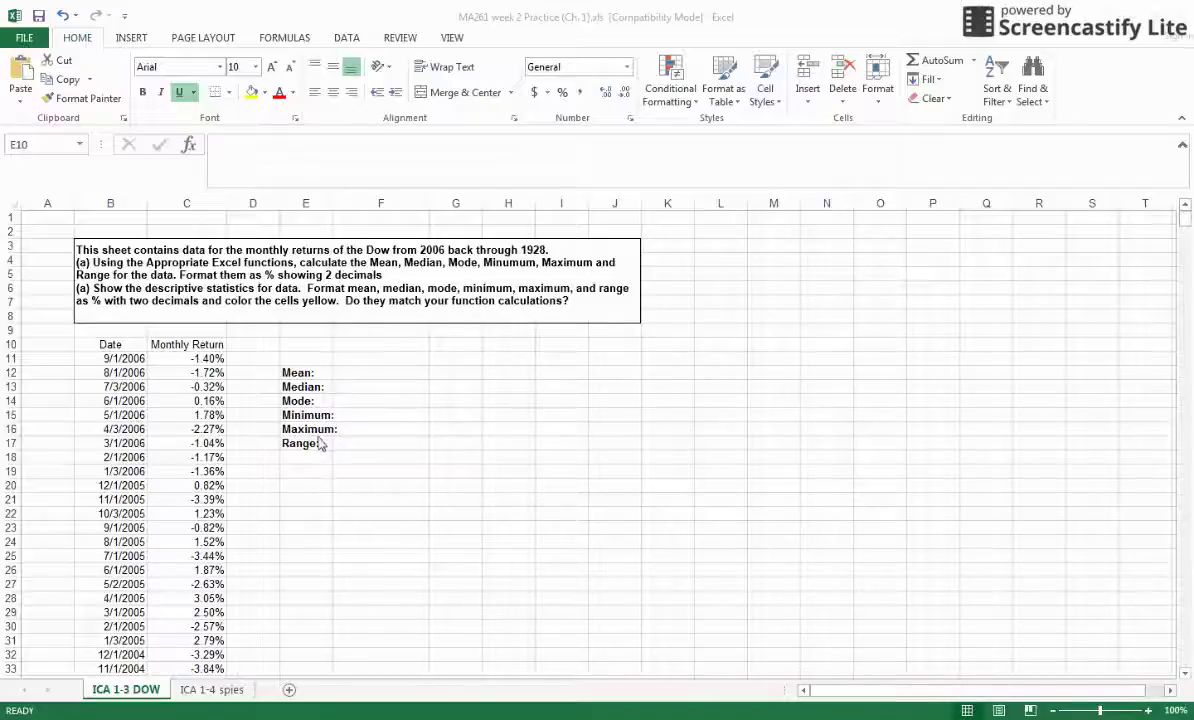
pyautogui.doubleClick(352, 372)
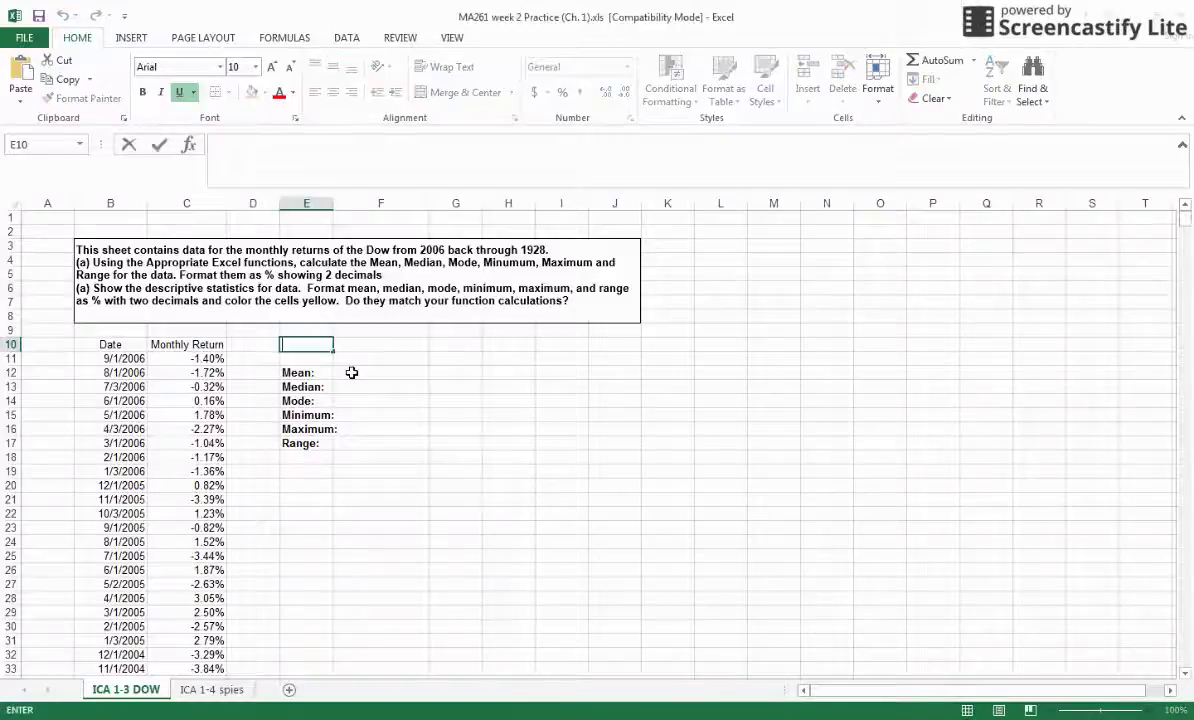
pyautogui.click(352, 372)
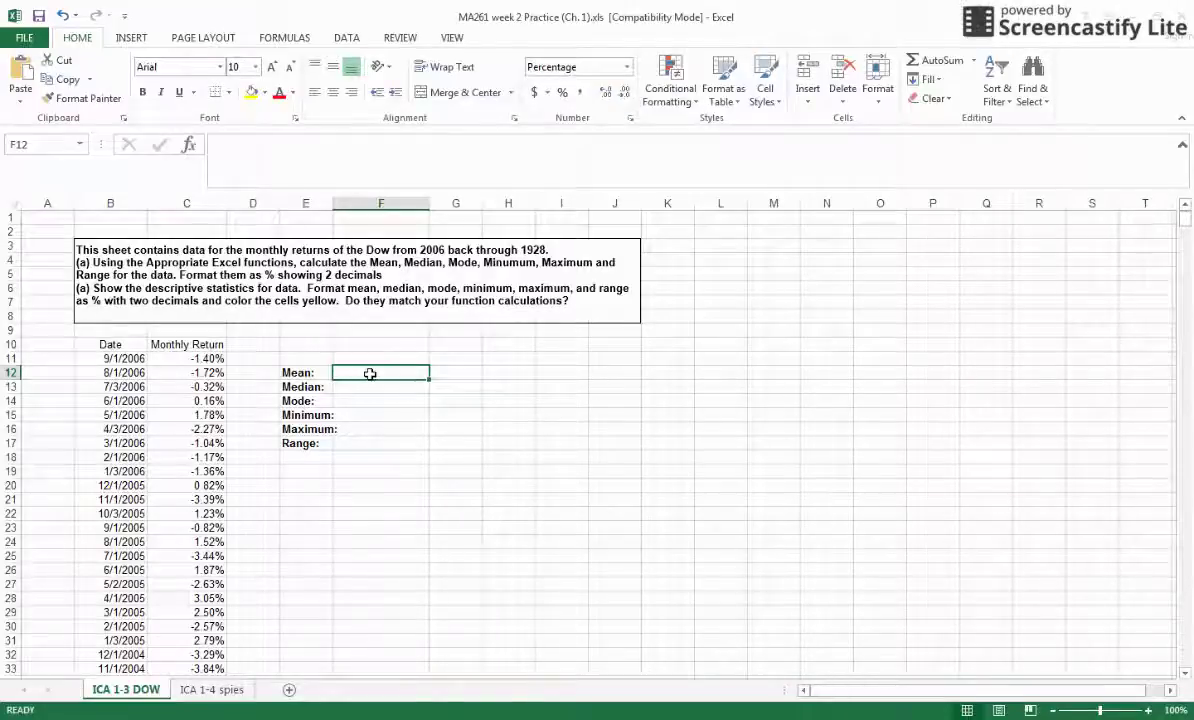
pyautogui.write('=')
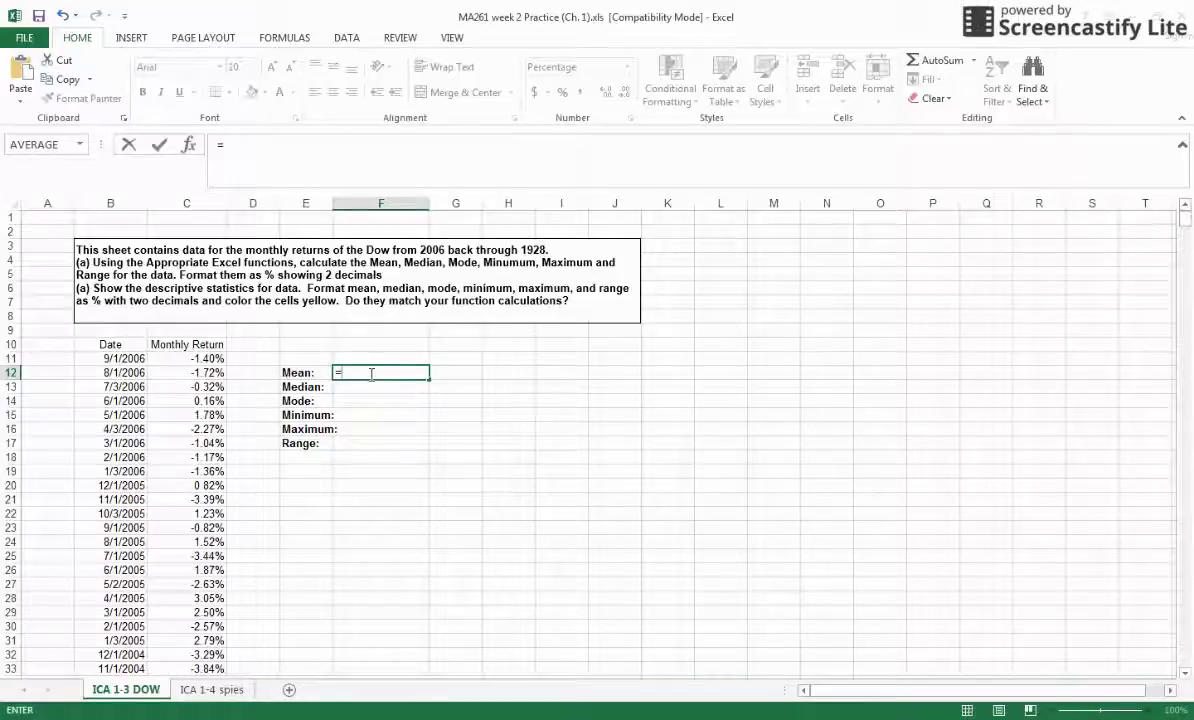
pyautogui.write('aver')
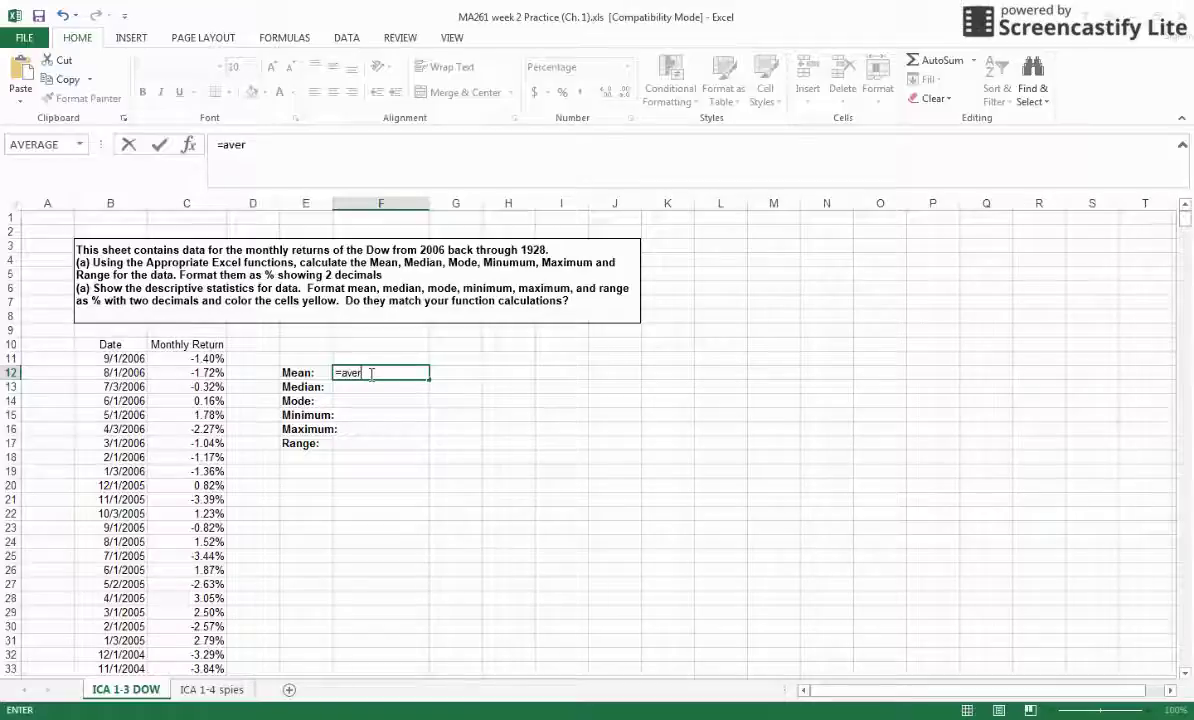
pyautogui.press('Escape')
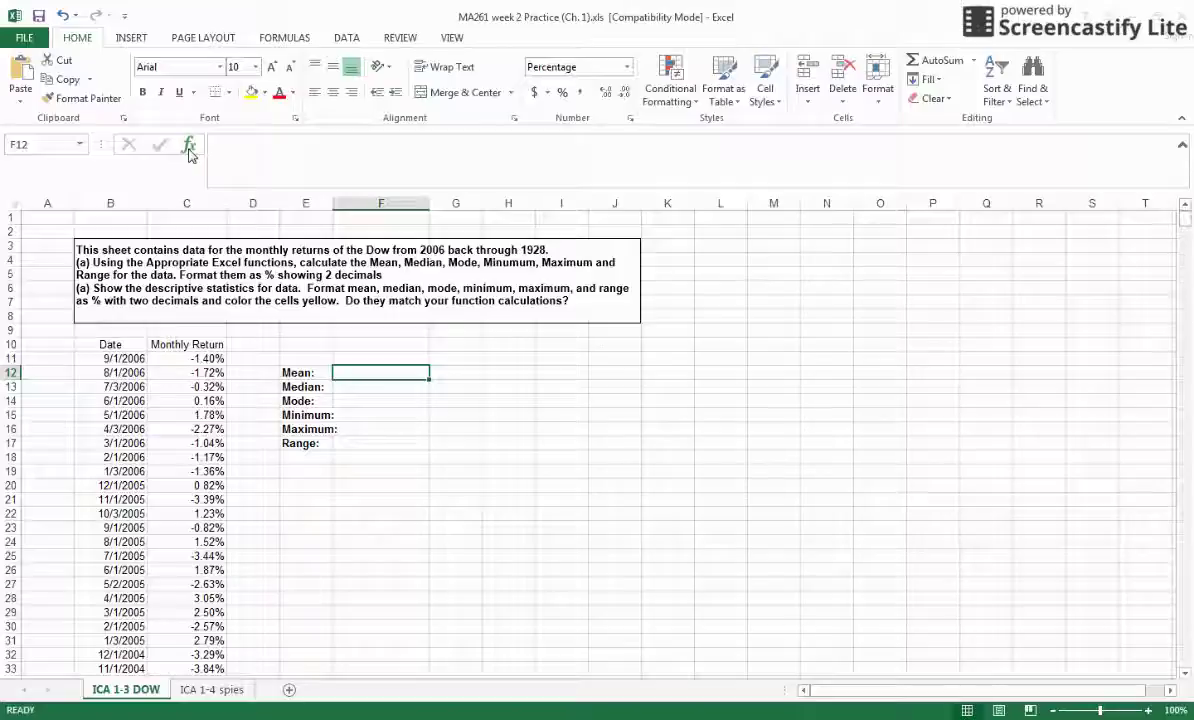
# Calculate the mean of the monthly returns in F12 using the AVERAGE function over C11:C945.
pyautogui.write('=')
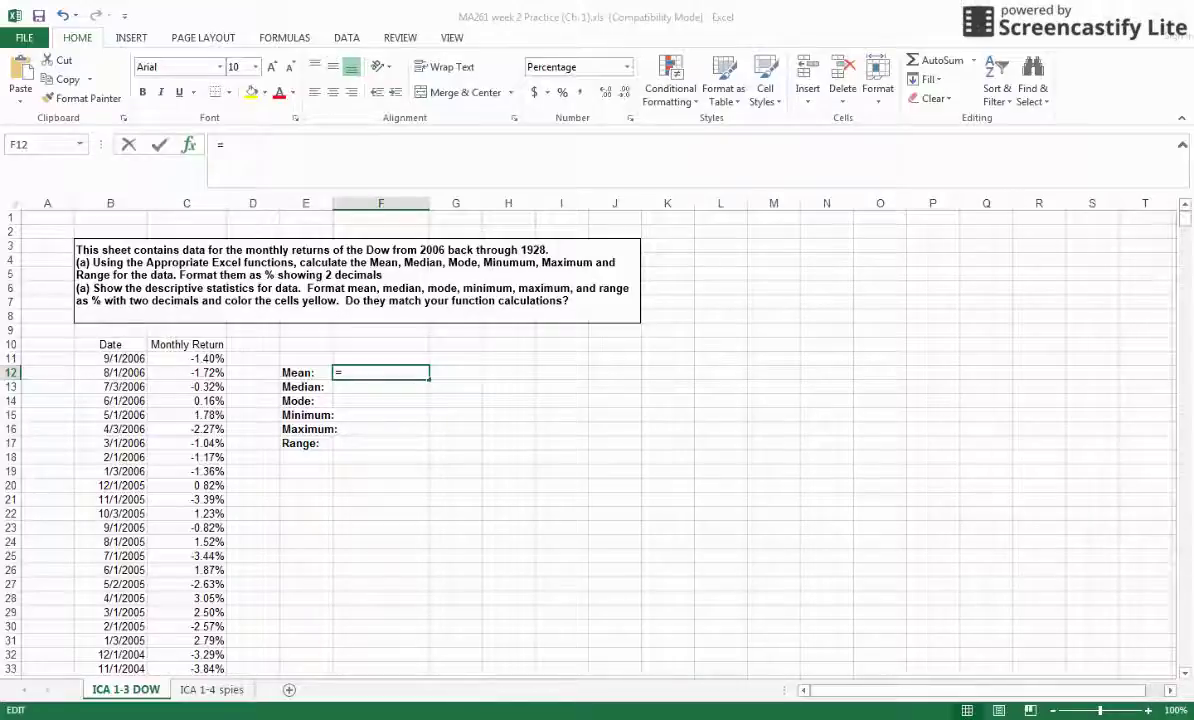
pyautogui.write('AVERAGE(C12:E12)')
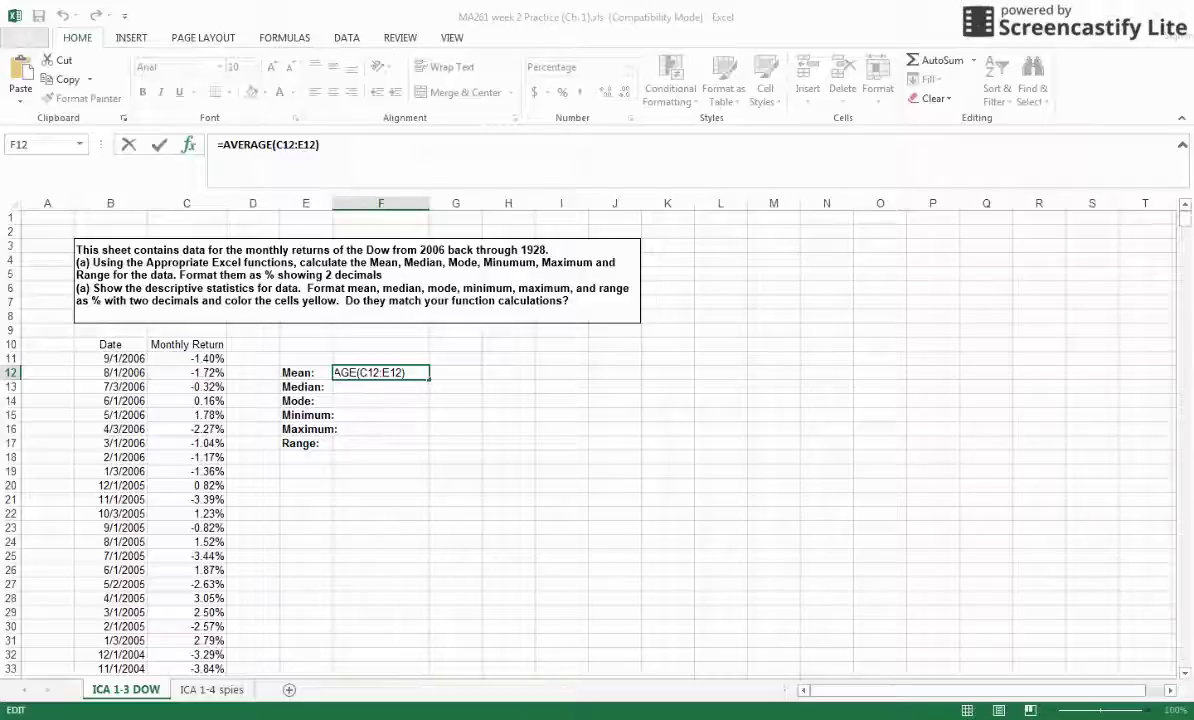
pyautogui.click(200, 360)
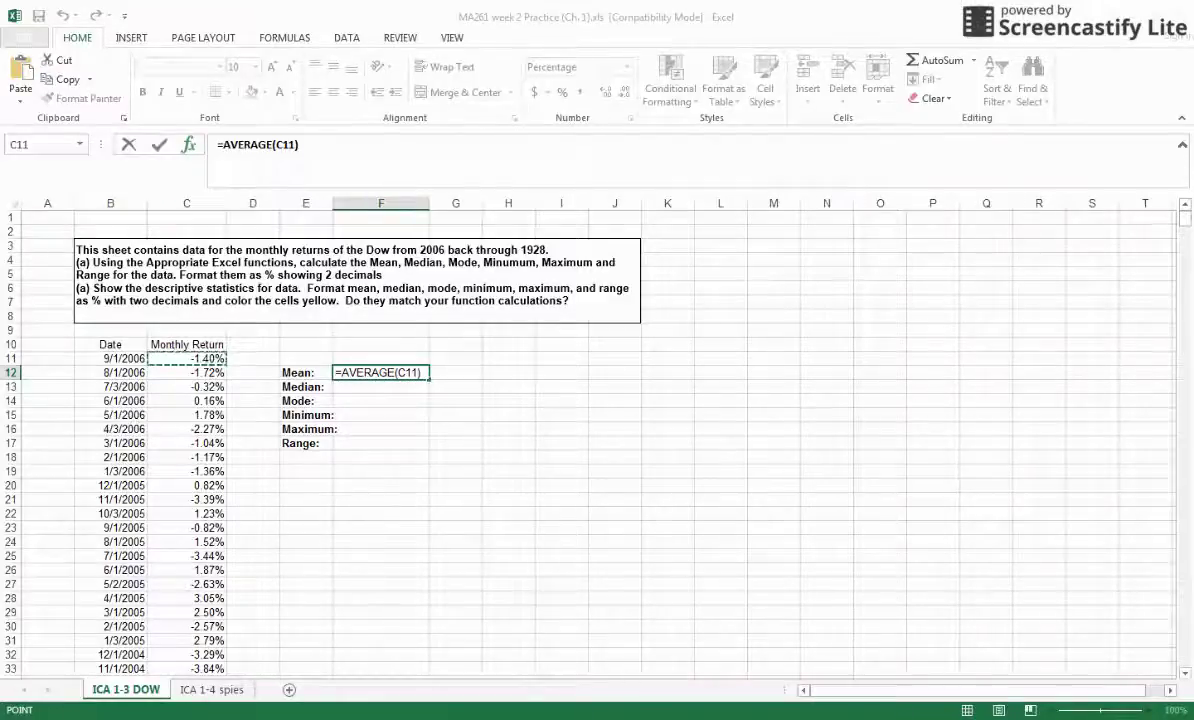
pyautogui.moveTo(1183, 222); pyautogui.dragTo(1185, 660)
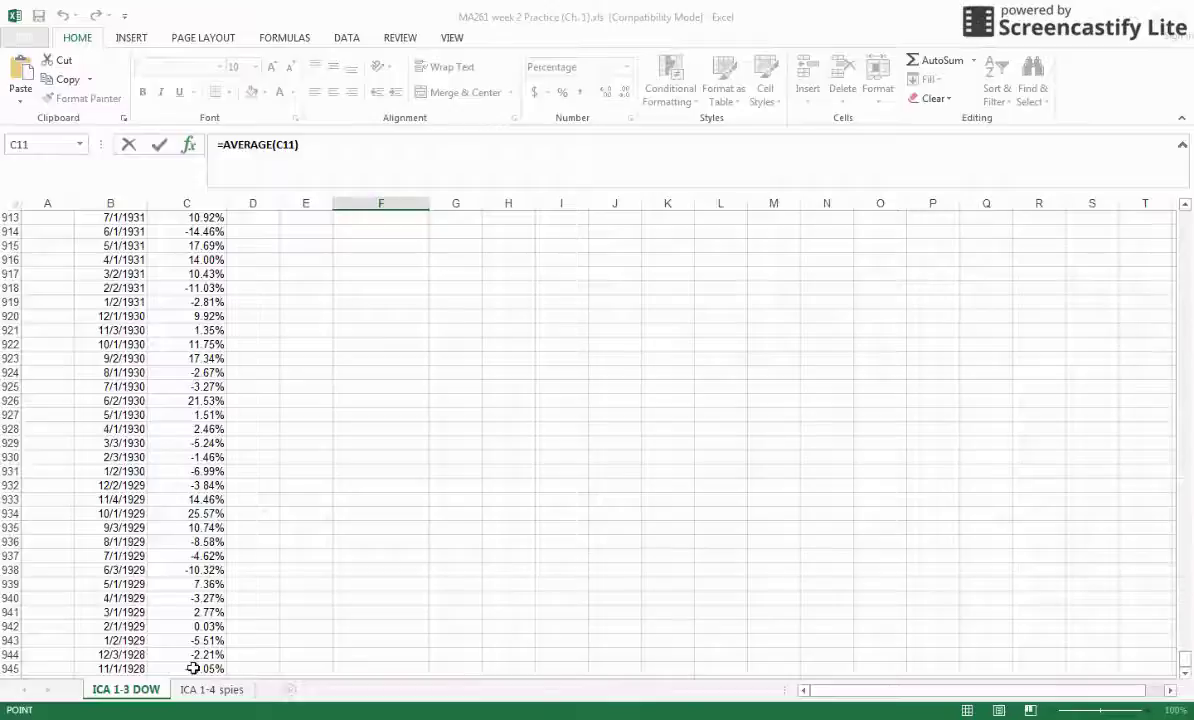
pyautogui.keyDown('shift'); pyautogui.click(193, 668); pyautogui.keyUp('shift')
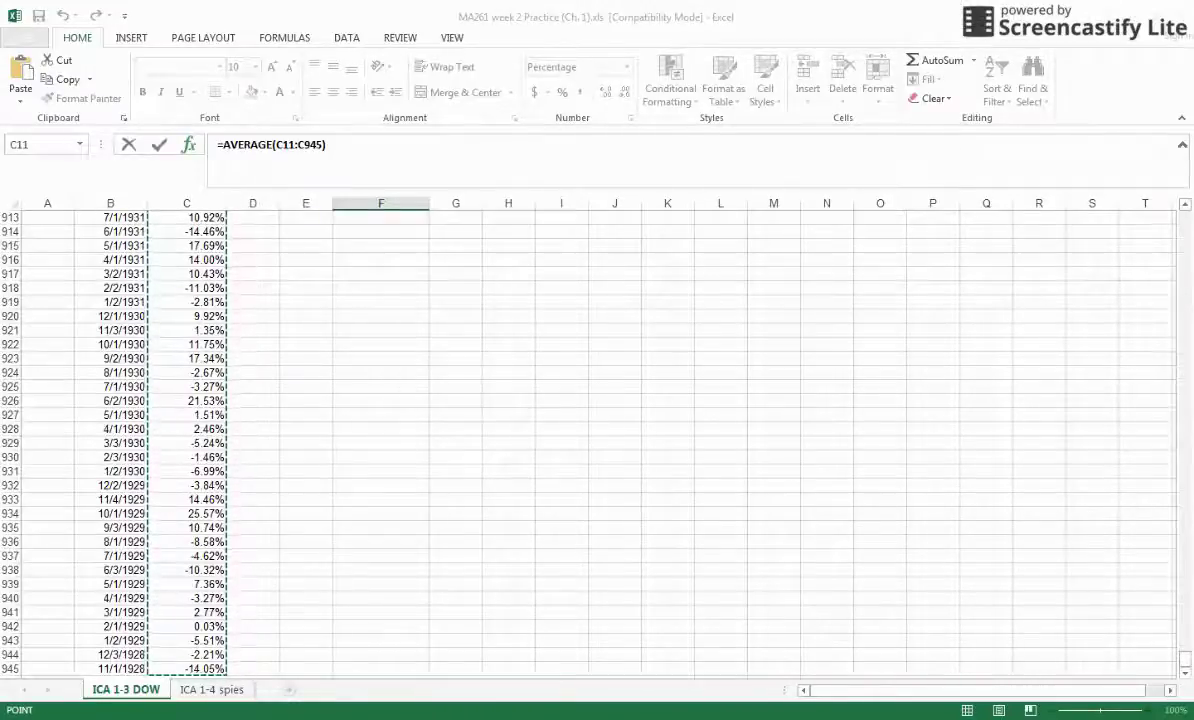
pyautogui.press('F2')
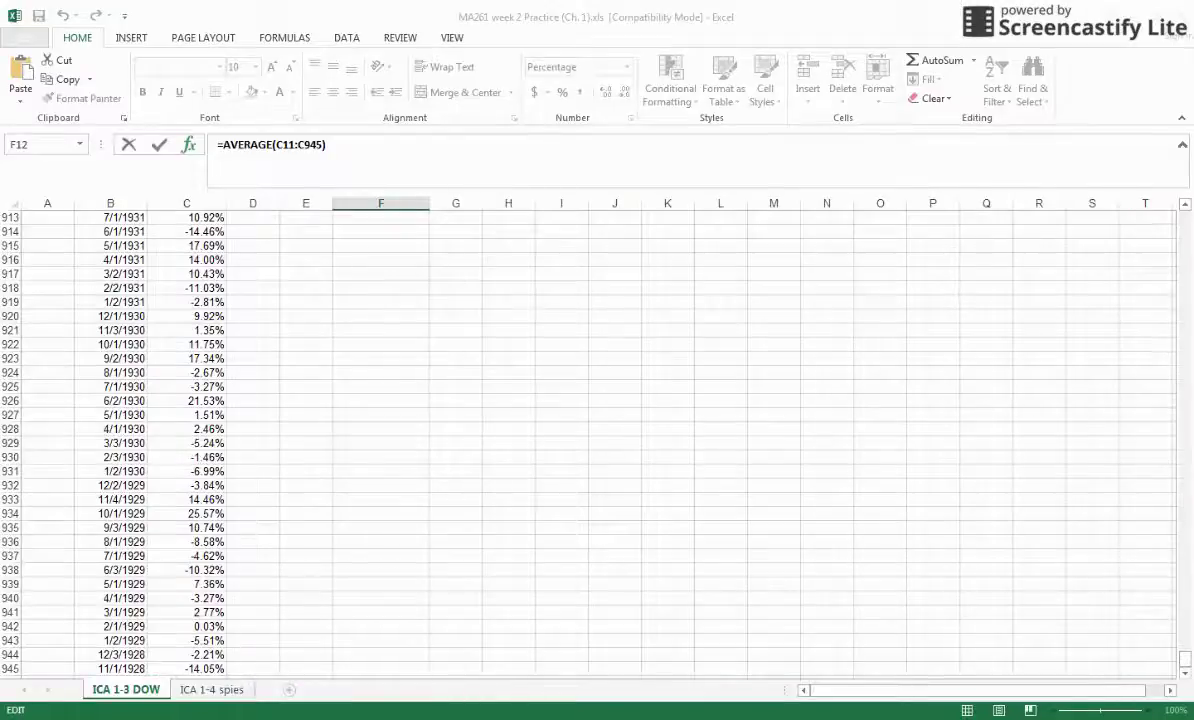
pyautogui.hotkey('ctrl', 'Return')
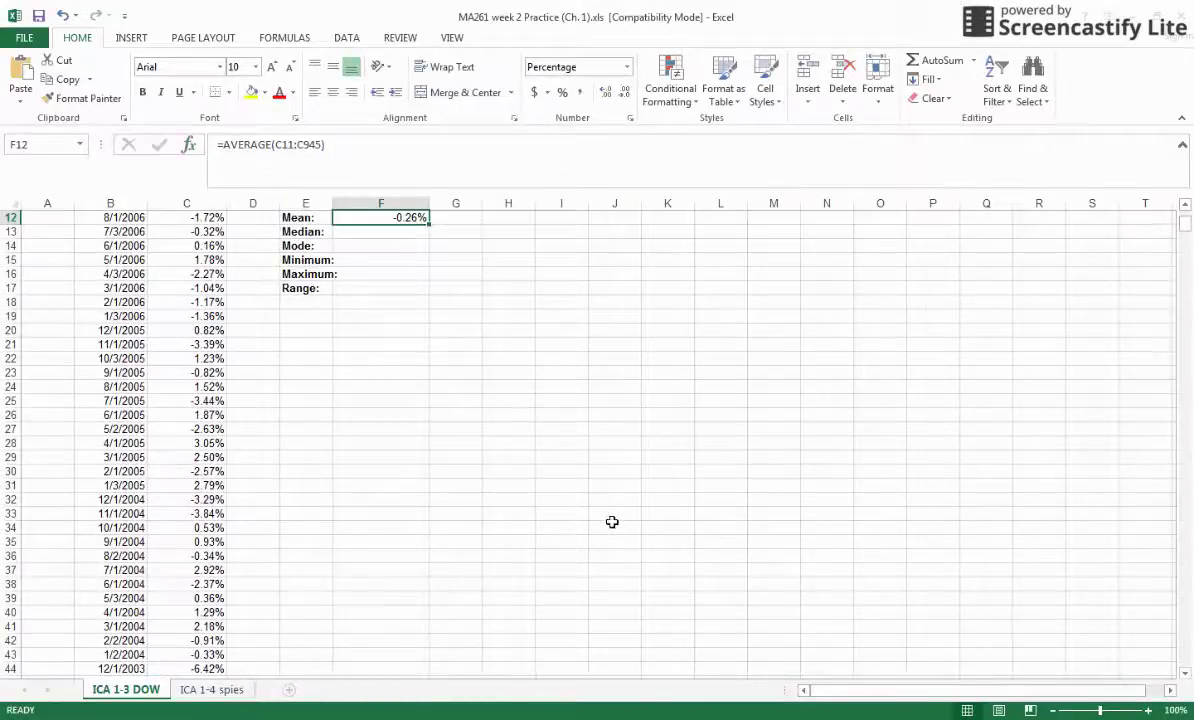
# Calculate the median of the monthly returns in F13 using the MEDIAN function over C11:C945.
pyautogui.scroll(3, 612, 522)
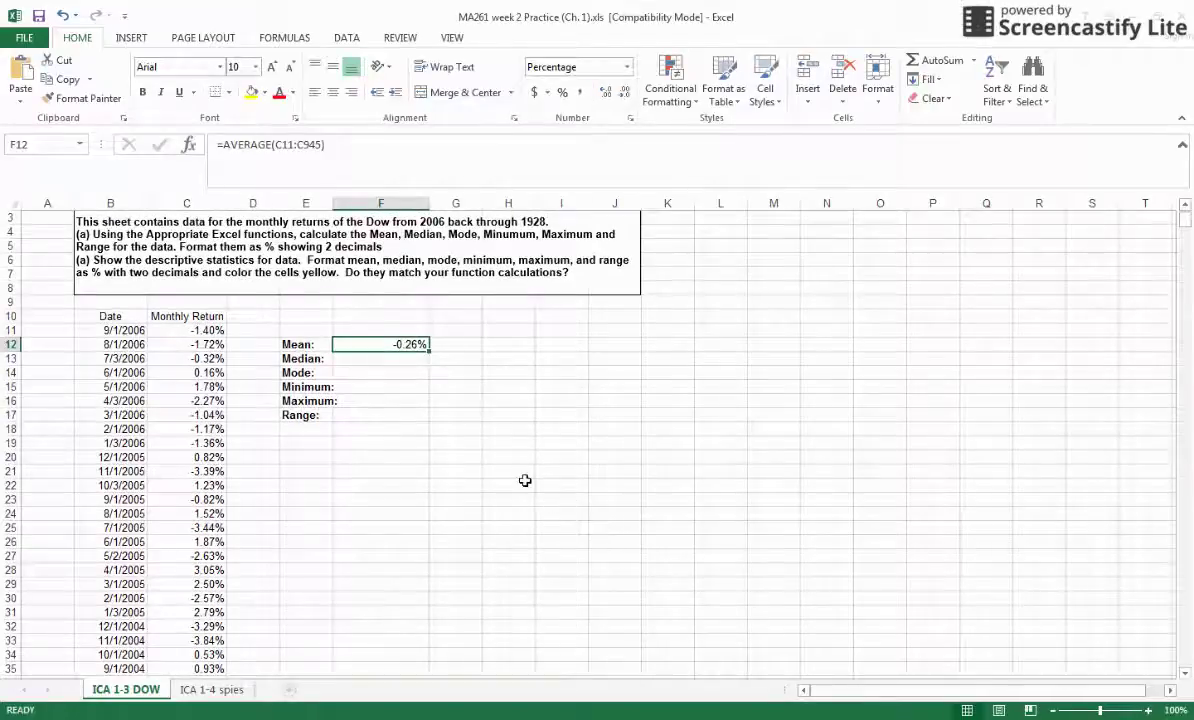
pyautogui.click(406, 358)
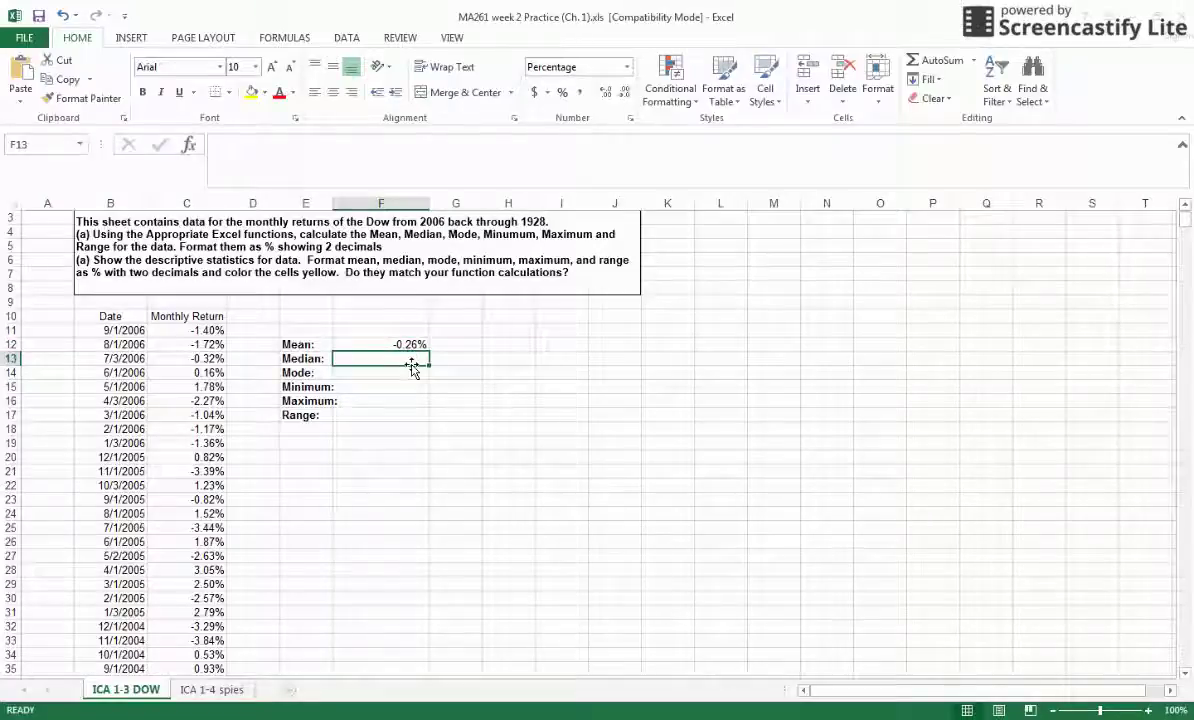
pyautogui.click(192, 146)
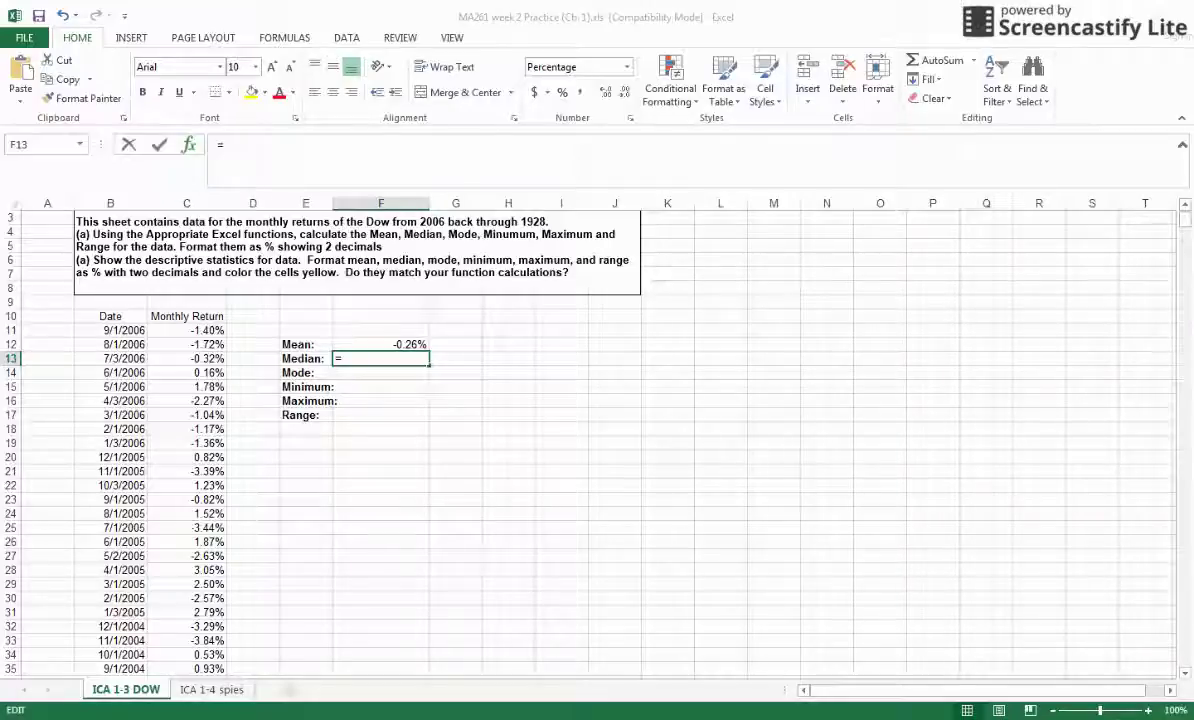
pyautogui.write('MEDIAN(F12)')
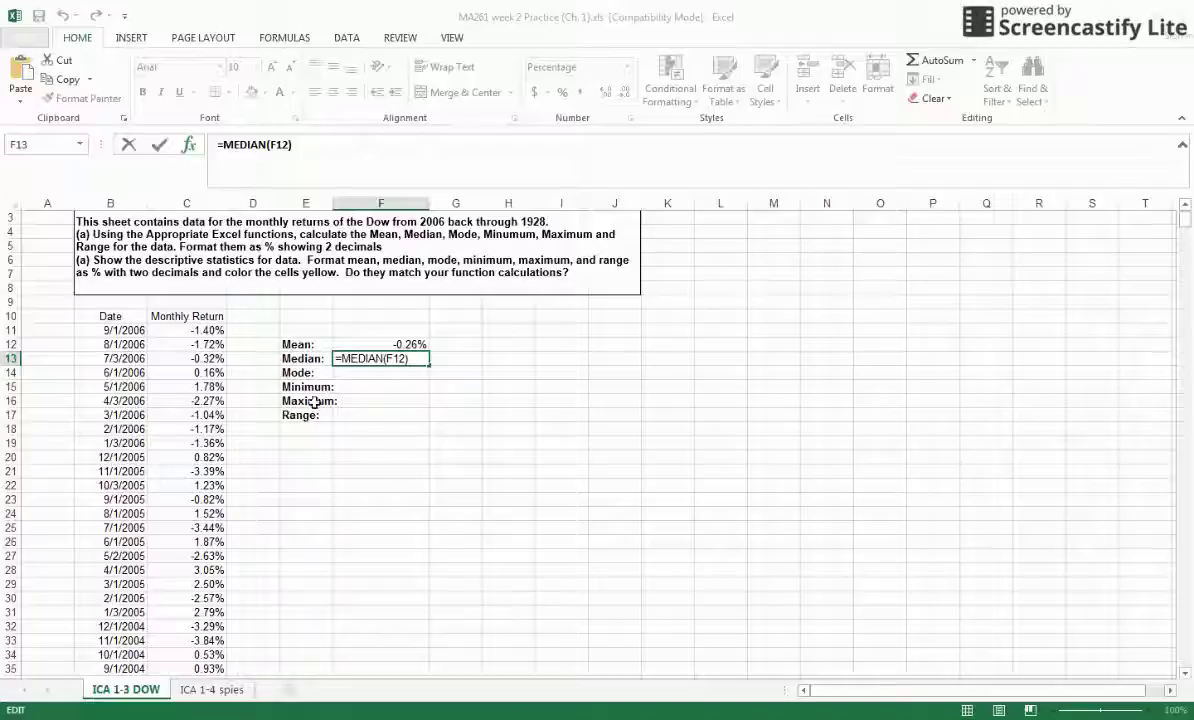
pyautogui.click(203, 329)
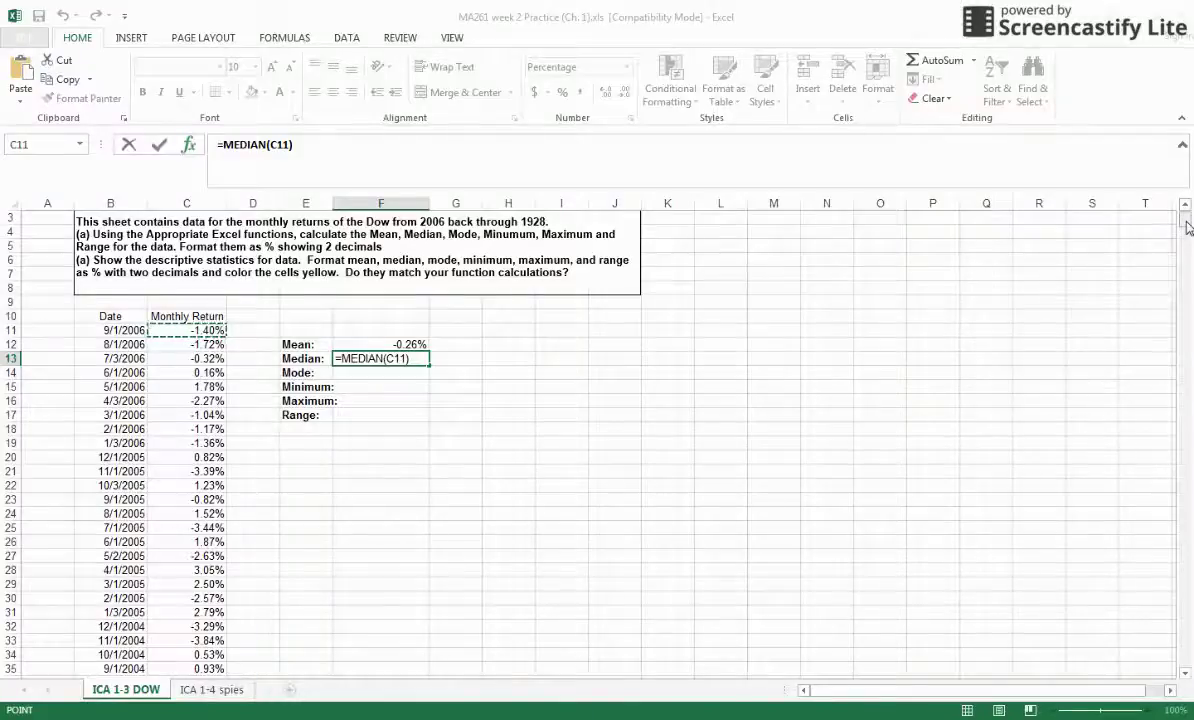
pyautogui.moveTo(1187, 227); pyautogui.dragTo(1185, 657)
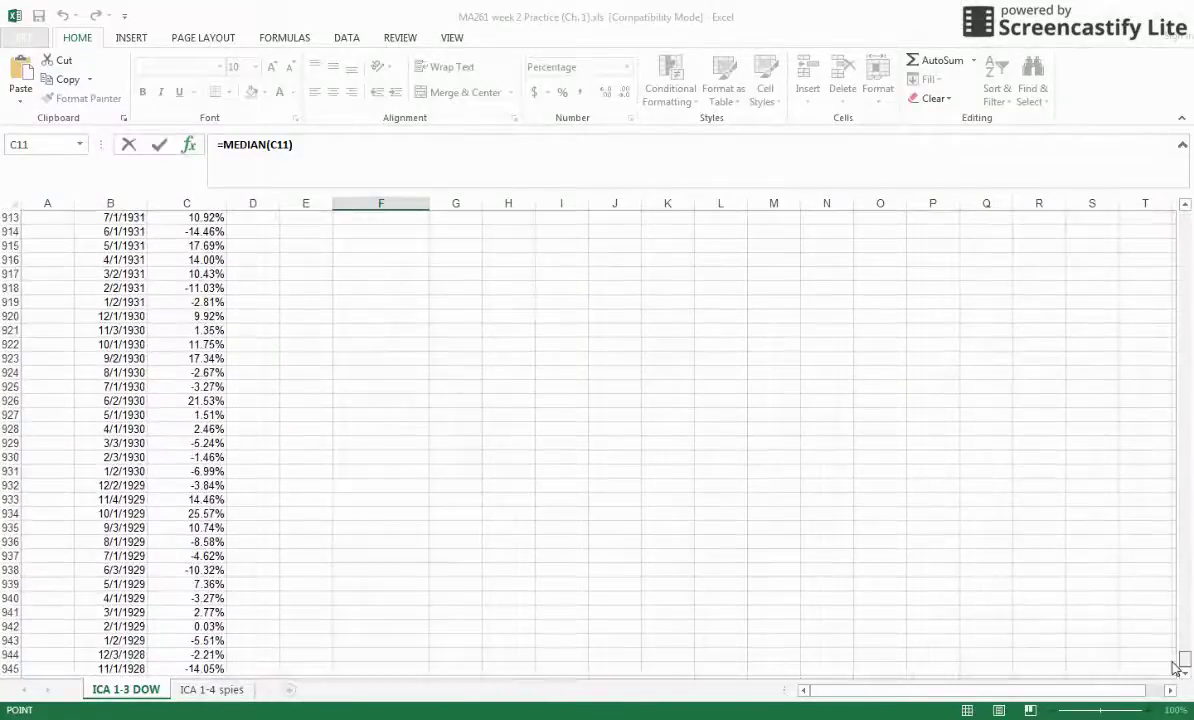
pyautogui.keyDown('shift'); pyautogui.click(183, 668); pyautogui.keyUp('shift')
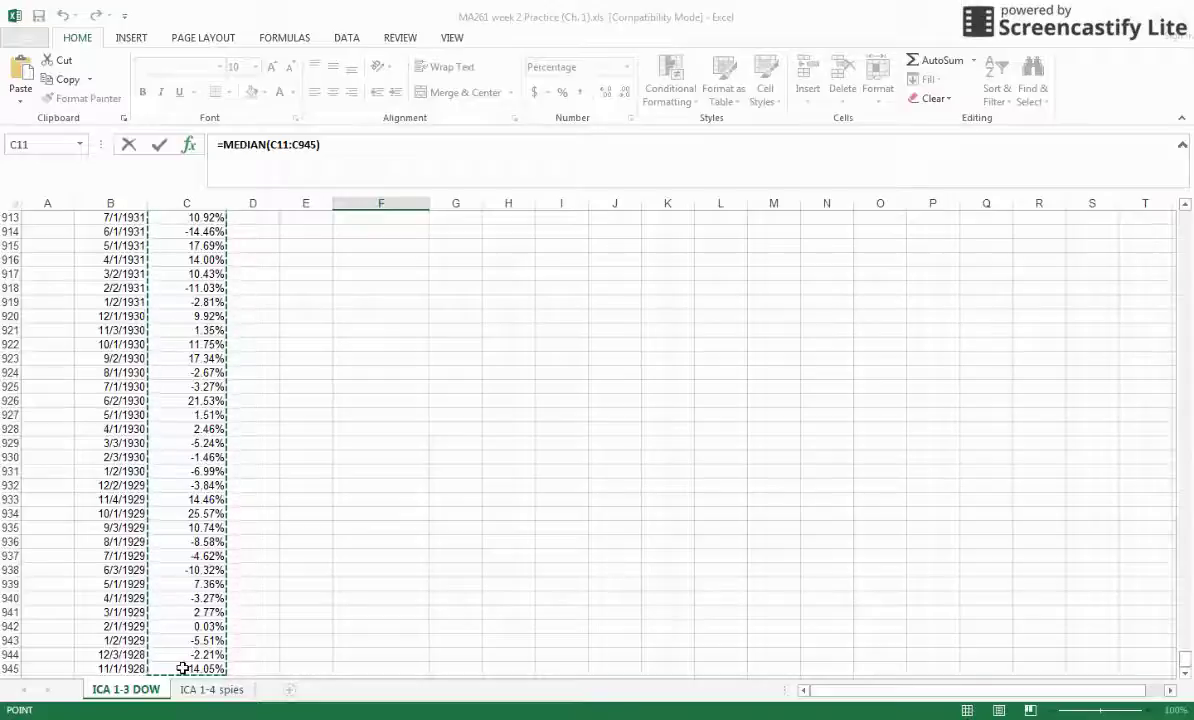
pyautogui.hotkey('ctrl', 'Return')
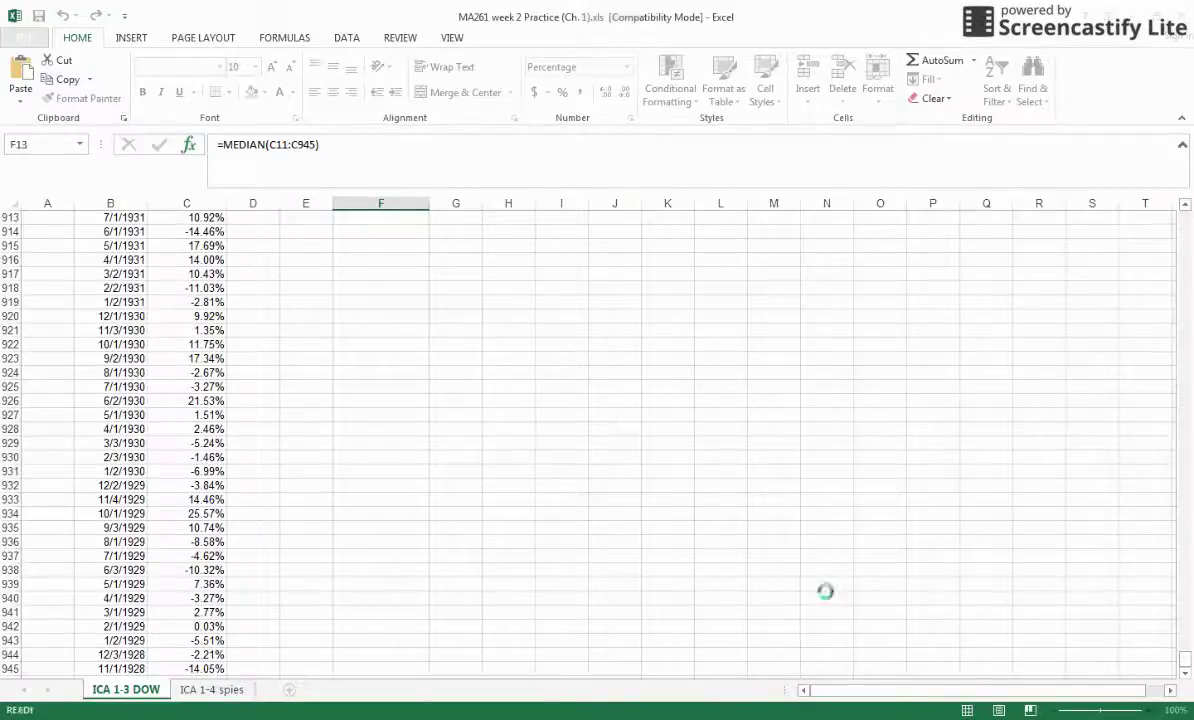
# Calculate the mode of the monthly returns in F14 with the formula =MODE(C11:C945).
pyautogui.scroll(4, 631, 550)
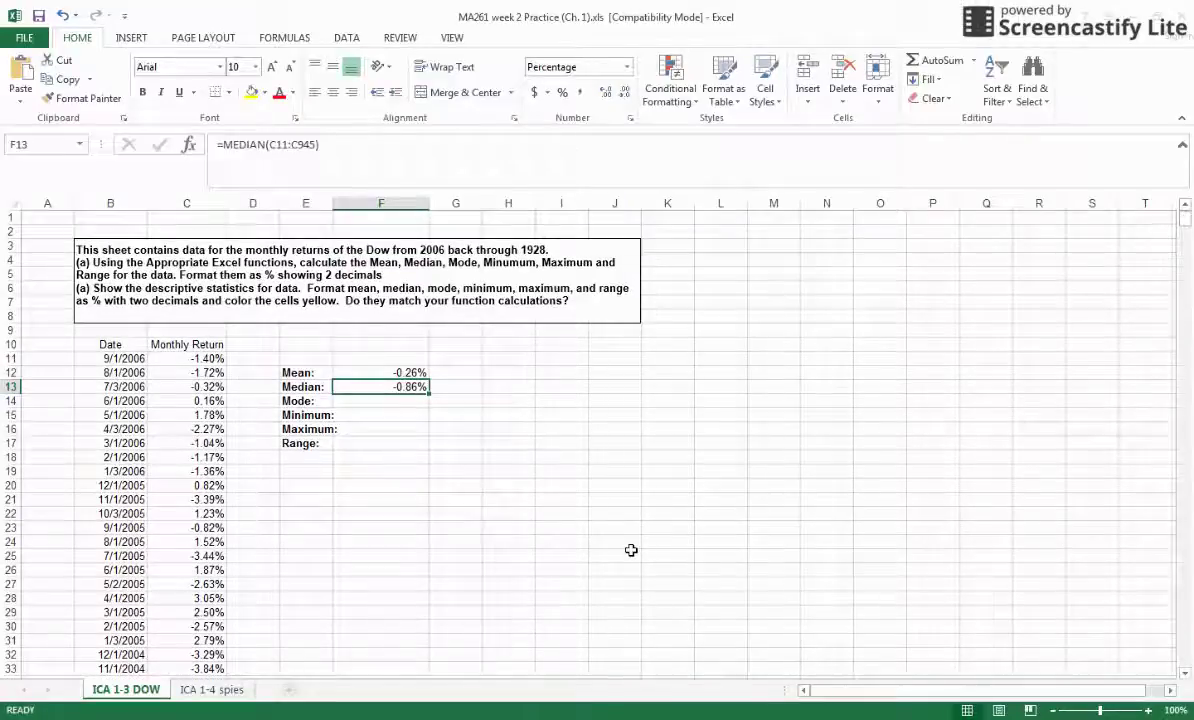
pyautogui.click(393, 403)
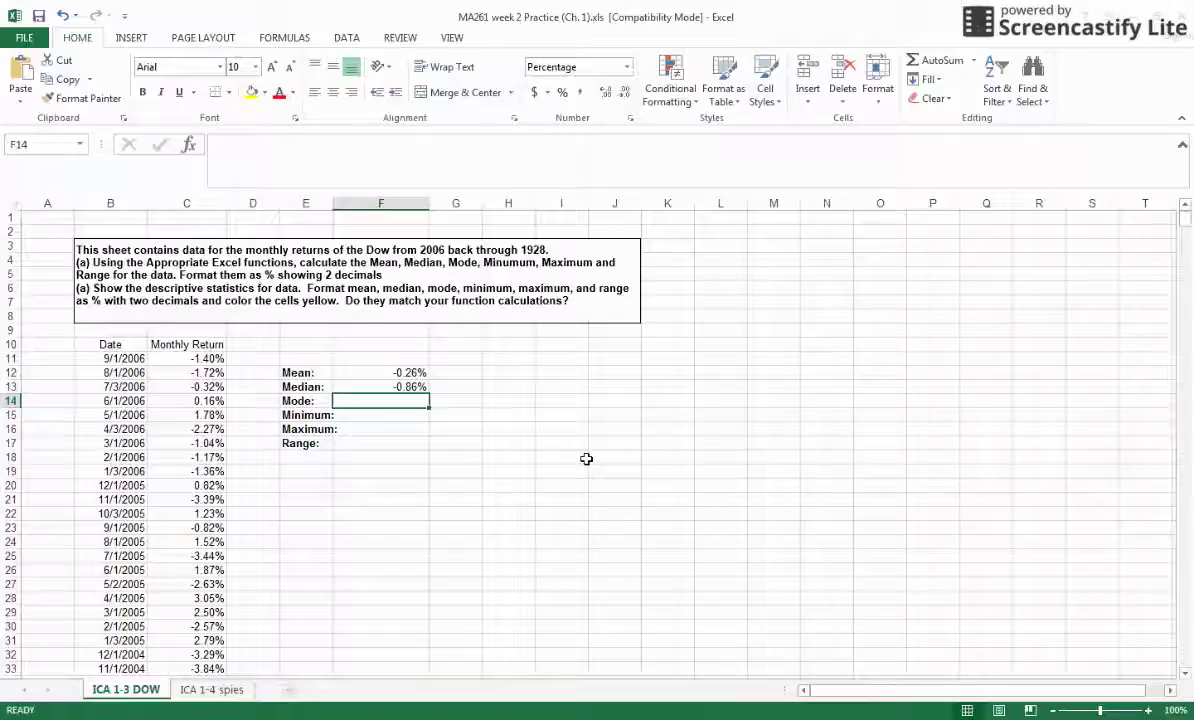
pyautogui.write('=')
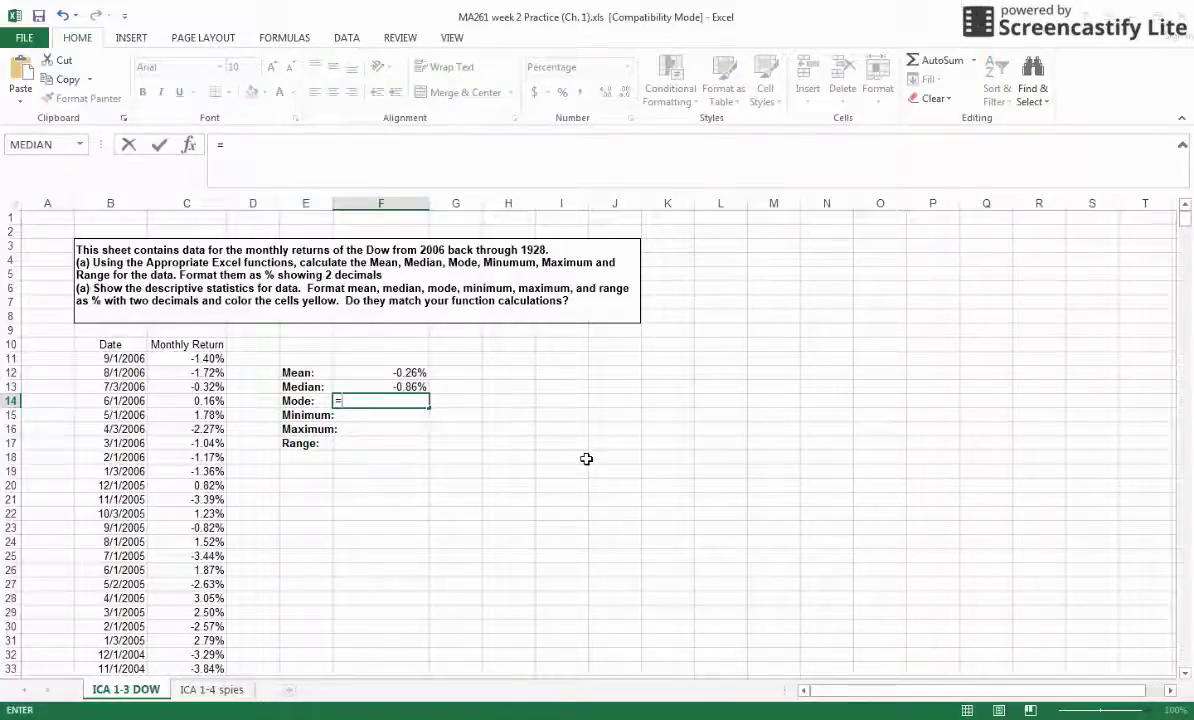
pyautogui.write('mode')
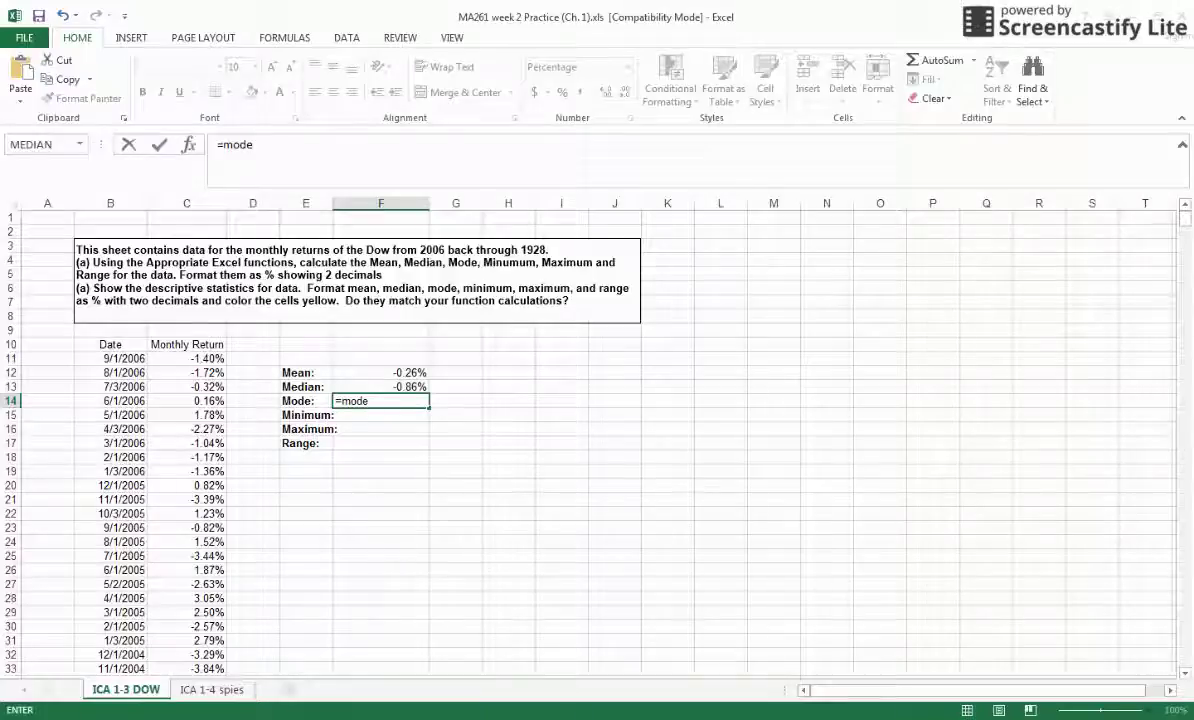
pyautogui.press('Tab')
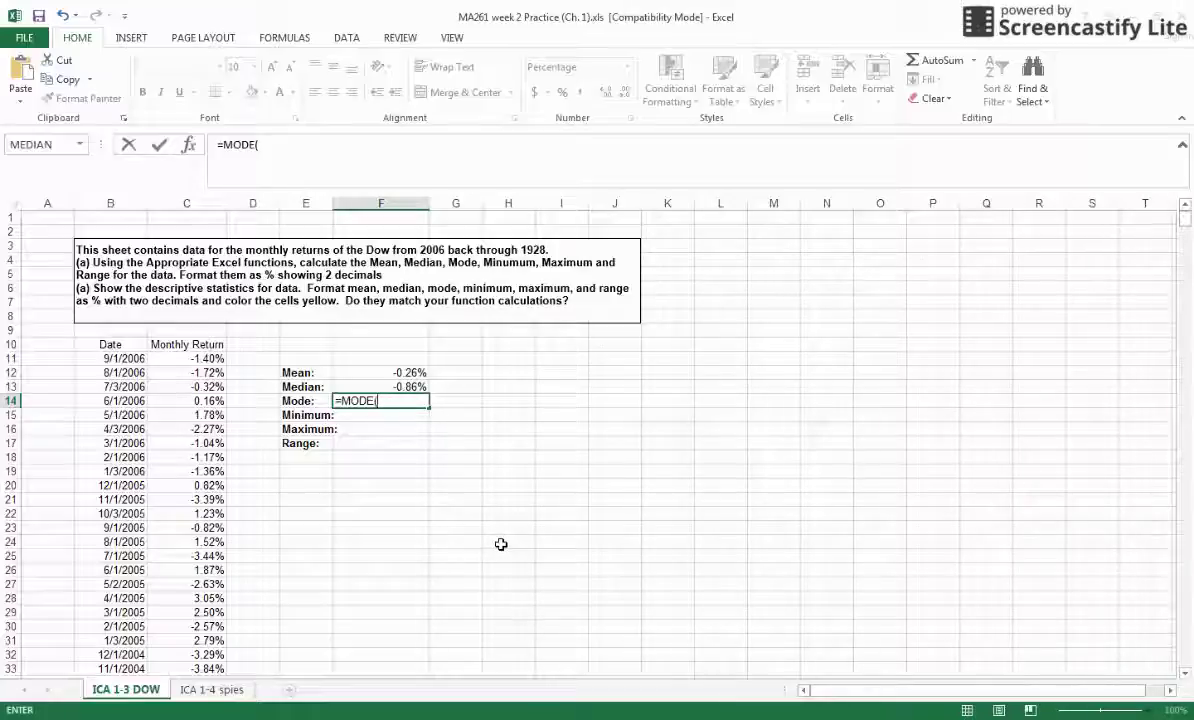
pyautogui.click(206, 359)
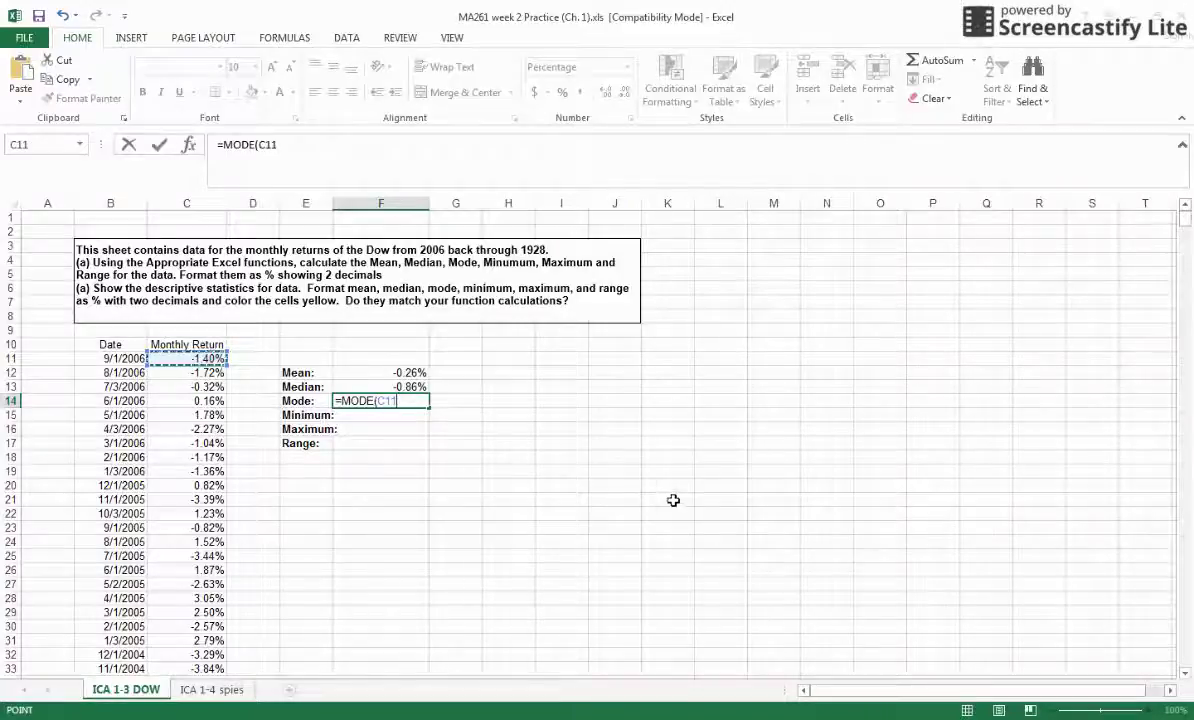
pyautogui.scroll(-5, 597, 493)
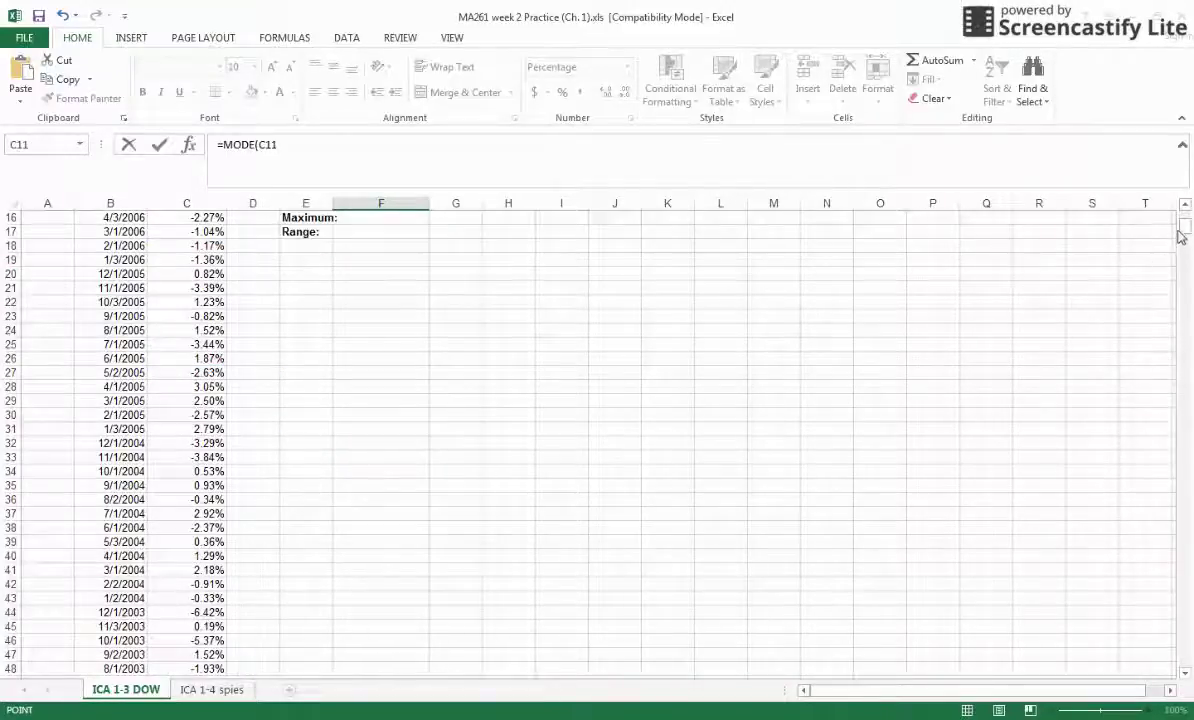
pyautogui.moveTo(1186, 229); pyautogui.dragTo(1187, 686)
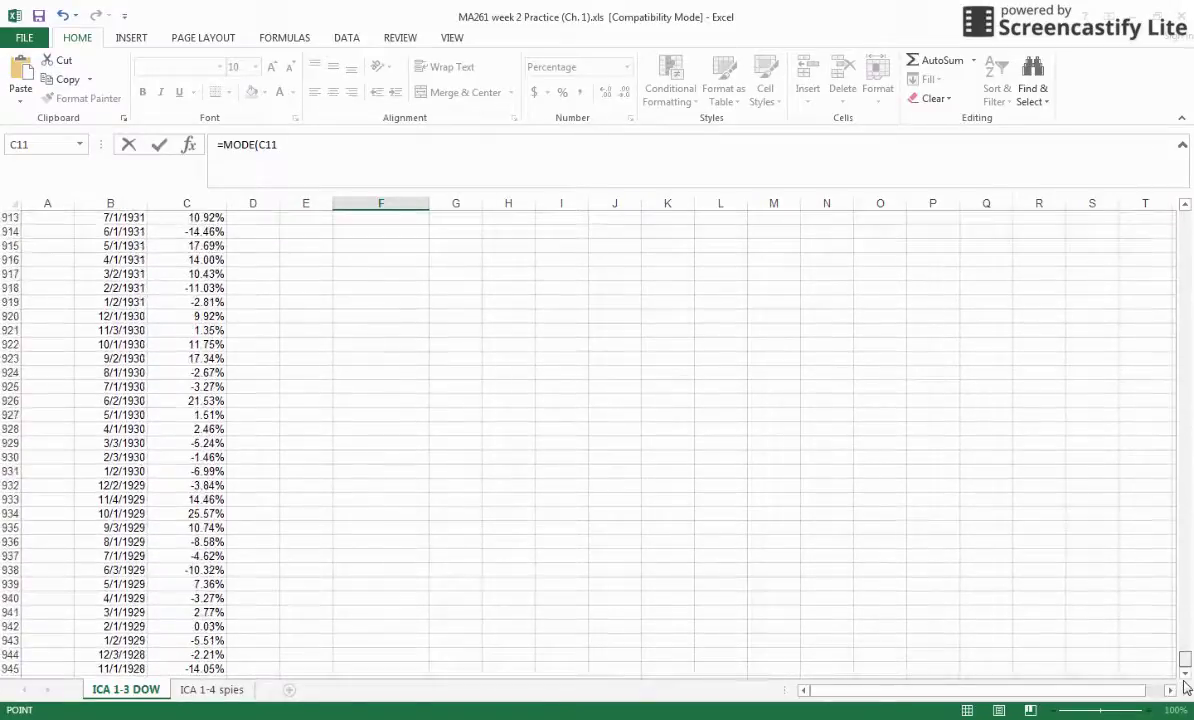
pyautogui.keyDown('shift'); pyautogui.click(192, 669); pyautogui.keyUp('shift')
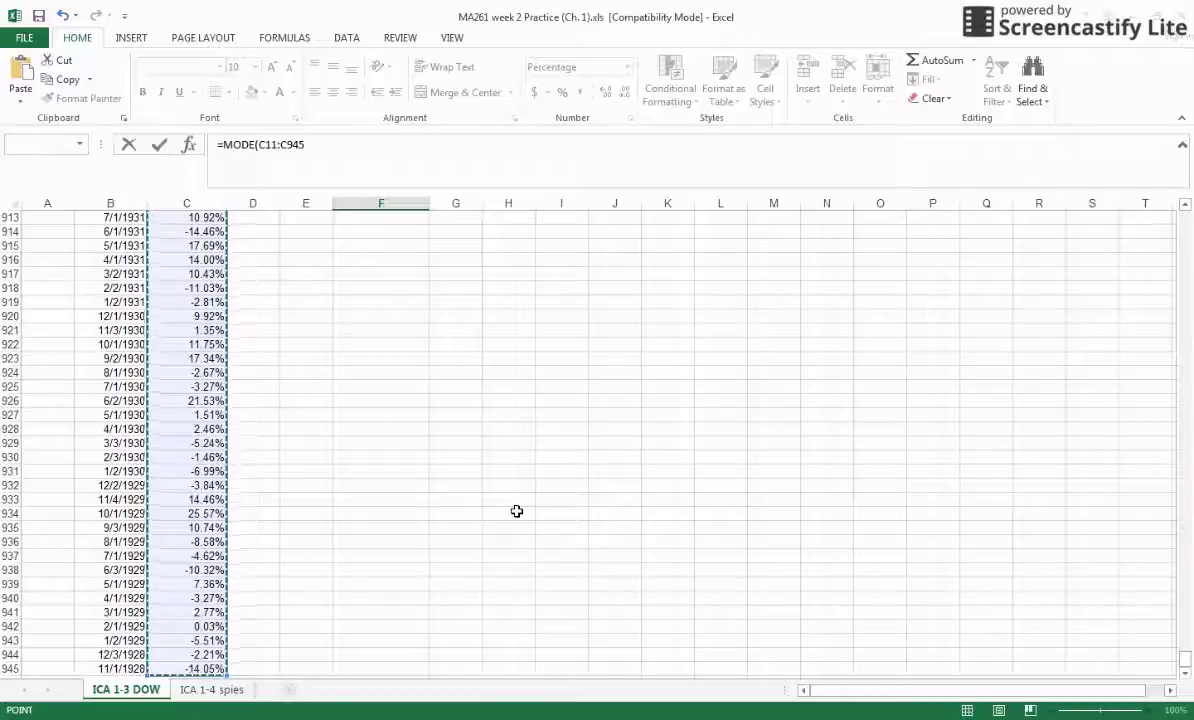
pyautogui.write(')')
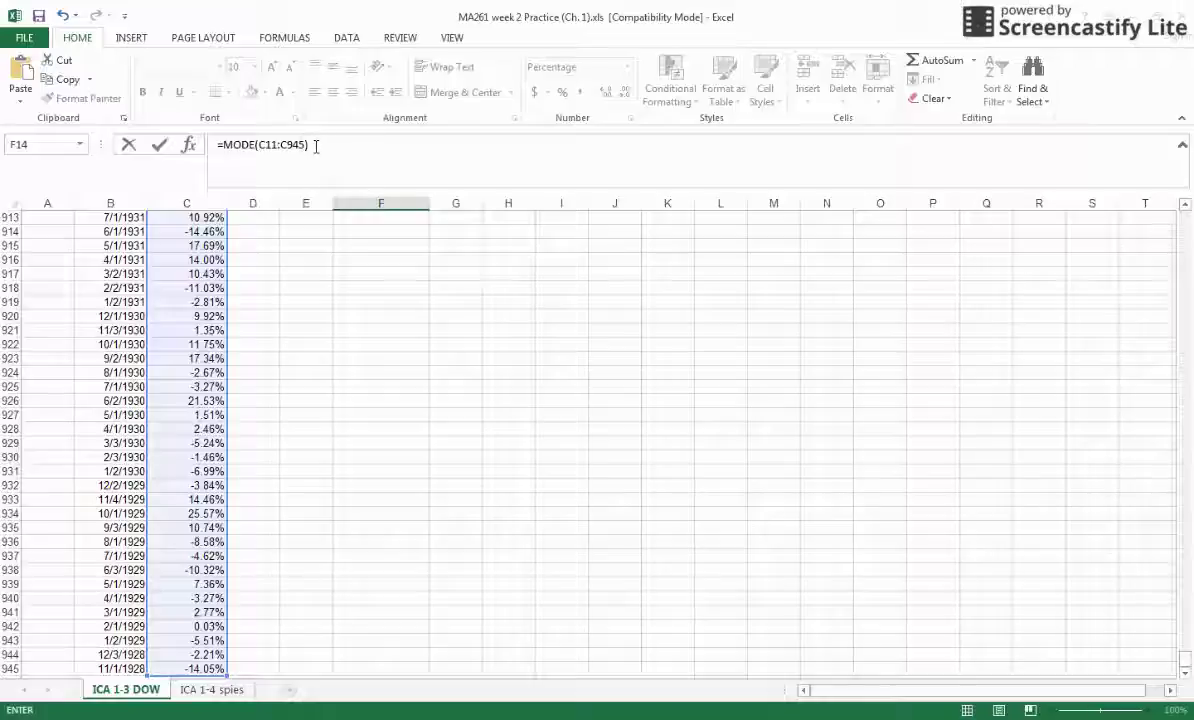
pyautogui.press('Return')
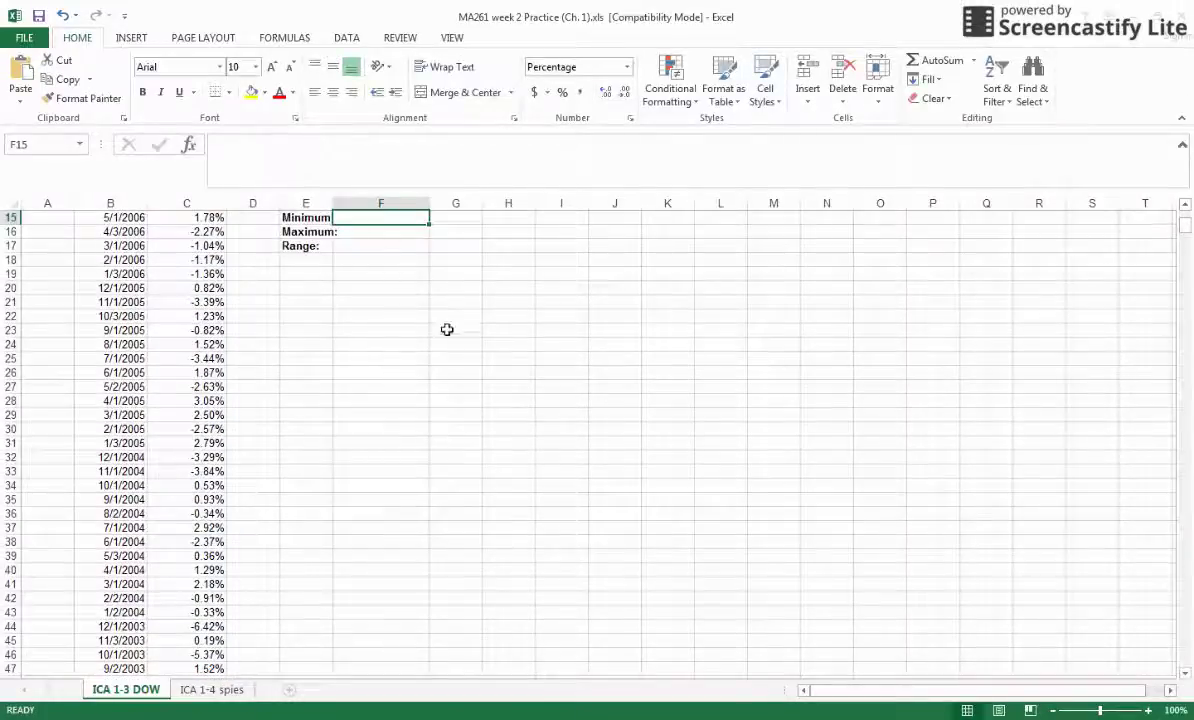
# Select the Minimum cell F15 and widen column E slightly so the statistic labels fit.
pyautogui.scroll(3, 447, 329)
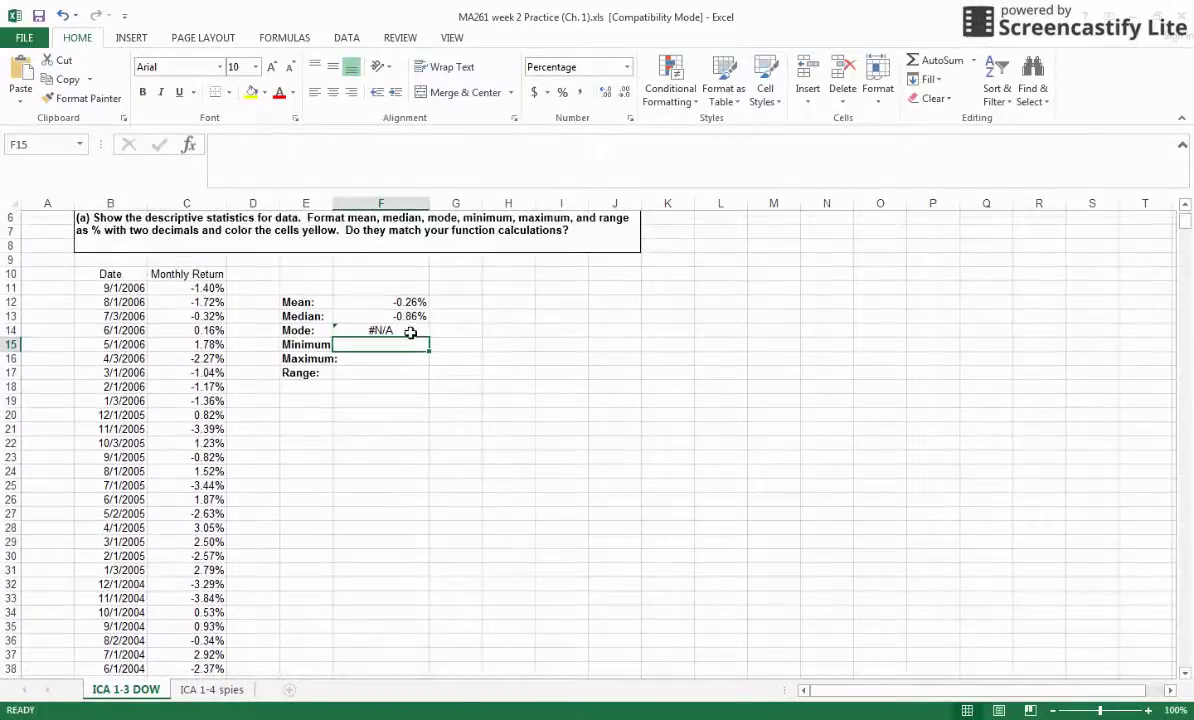
pyautogui.click(410, 331)
pyautogui.scroll(2, 470, 420)
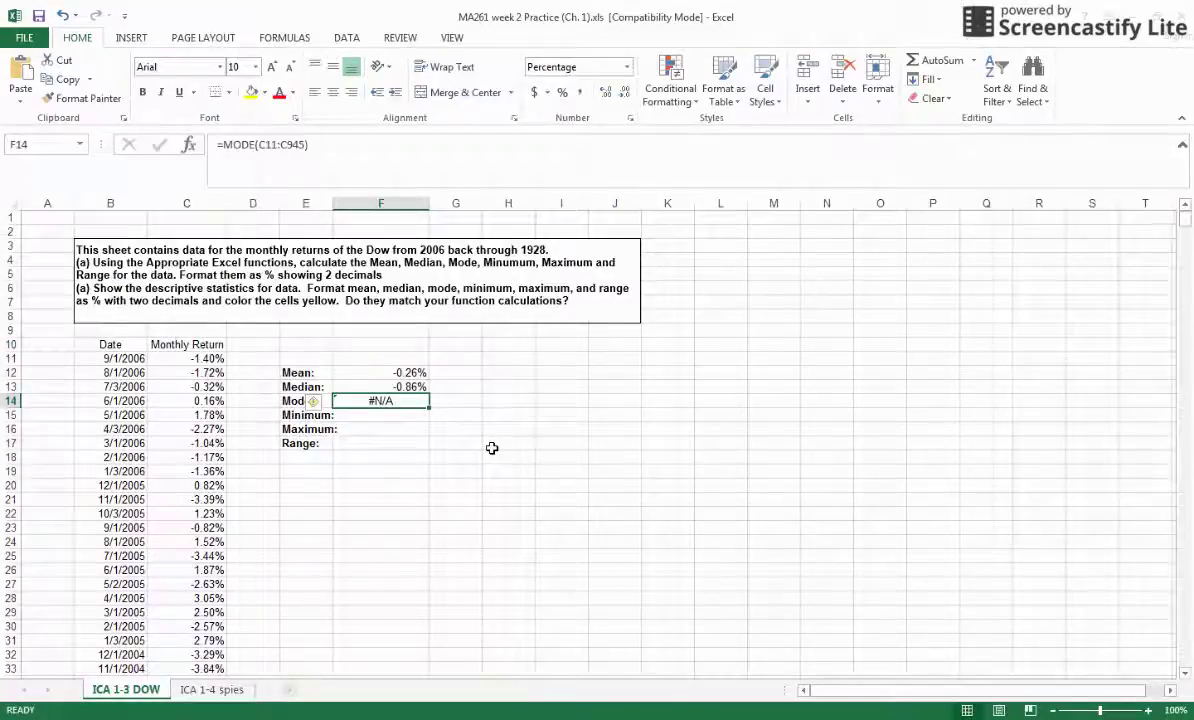
pyautogui.click(363, 416)
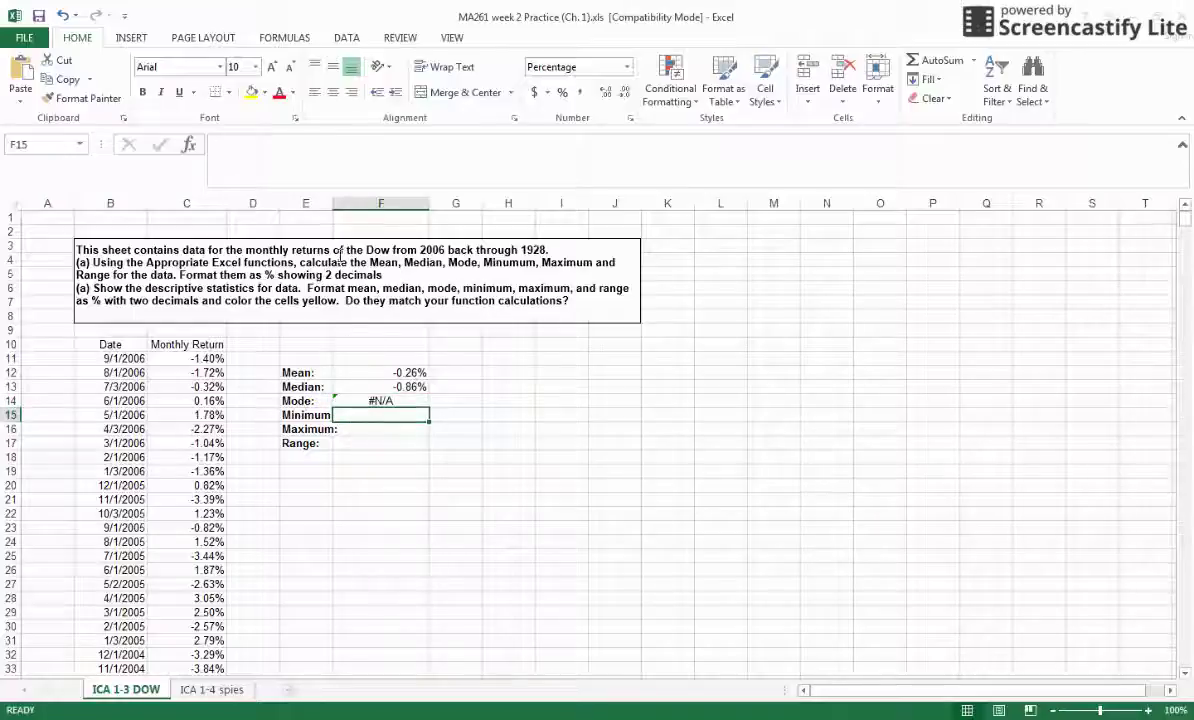
pyautogui.moveTo(332, 204); pyautogui.dragTo(342, 204)
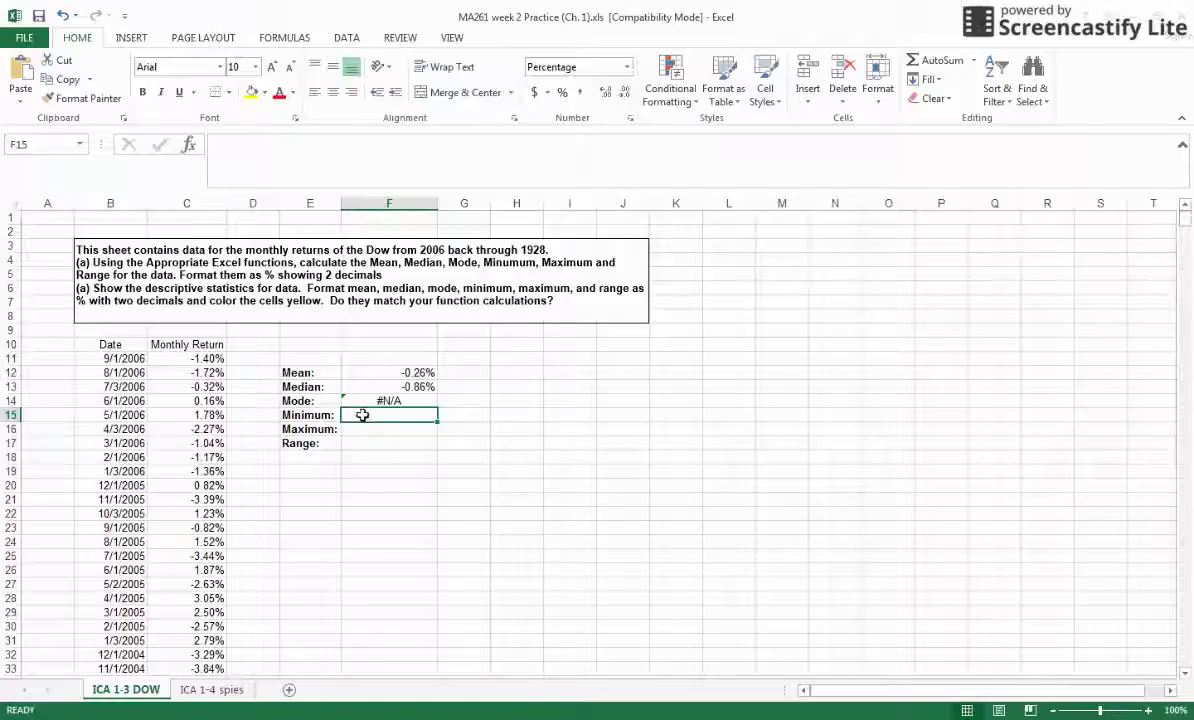
# Calculate the minimum of the monthly returns in F15 with the formula =MIN(C11:C945).
pyautogui.write('=')
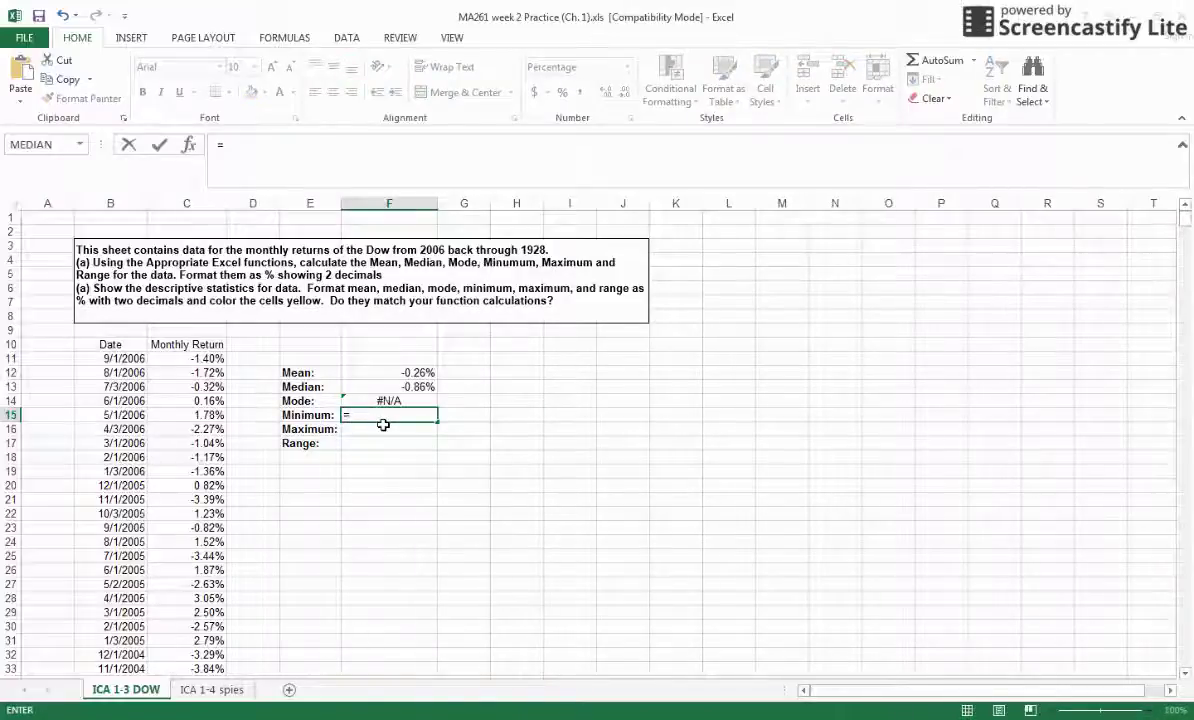
pyautogui.write('min(')
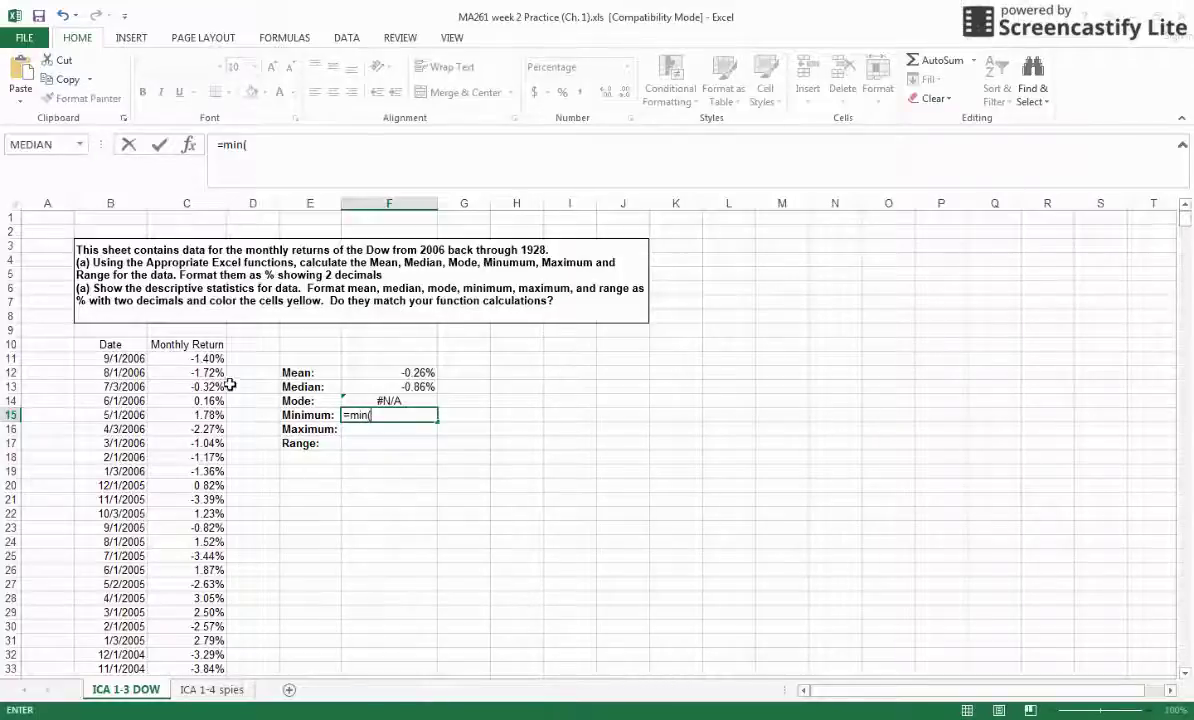
pyautogui.click(204, 358)
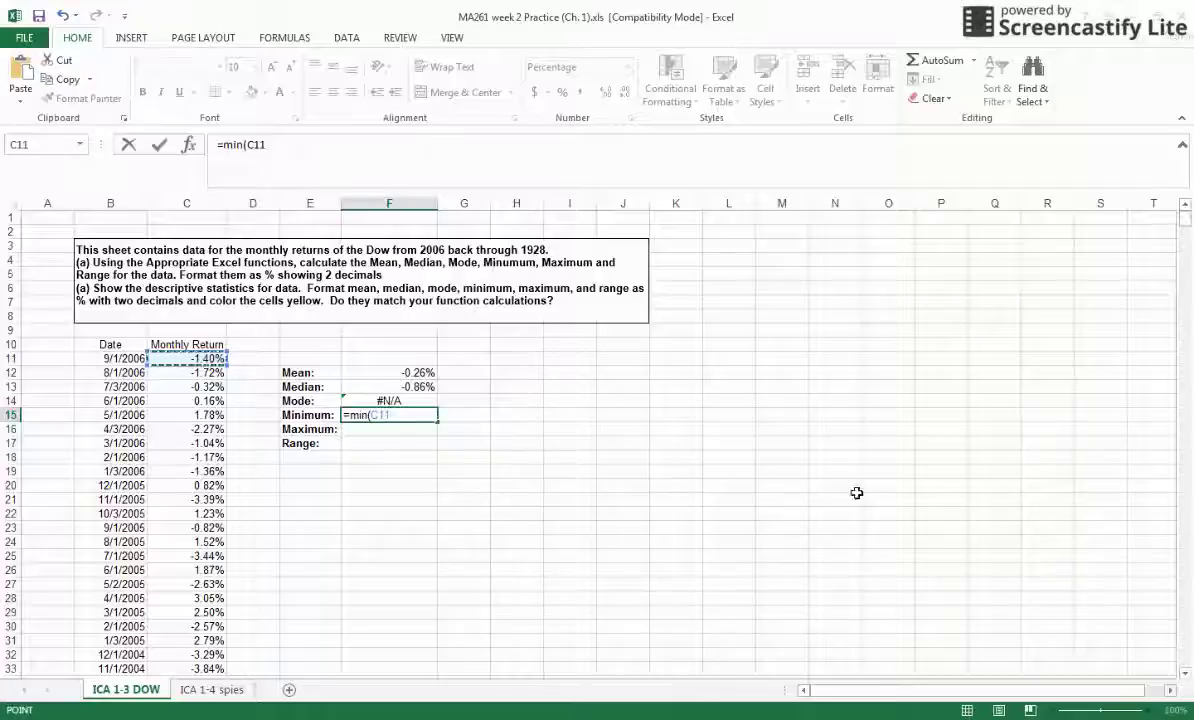
pyautogui.moveTo(1187, 224); pyautogui.dragTo(1185, 658)
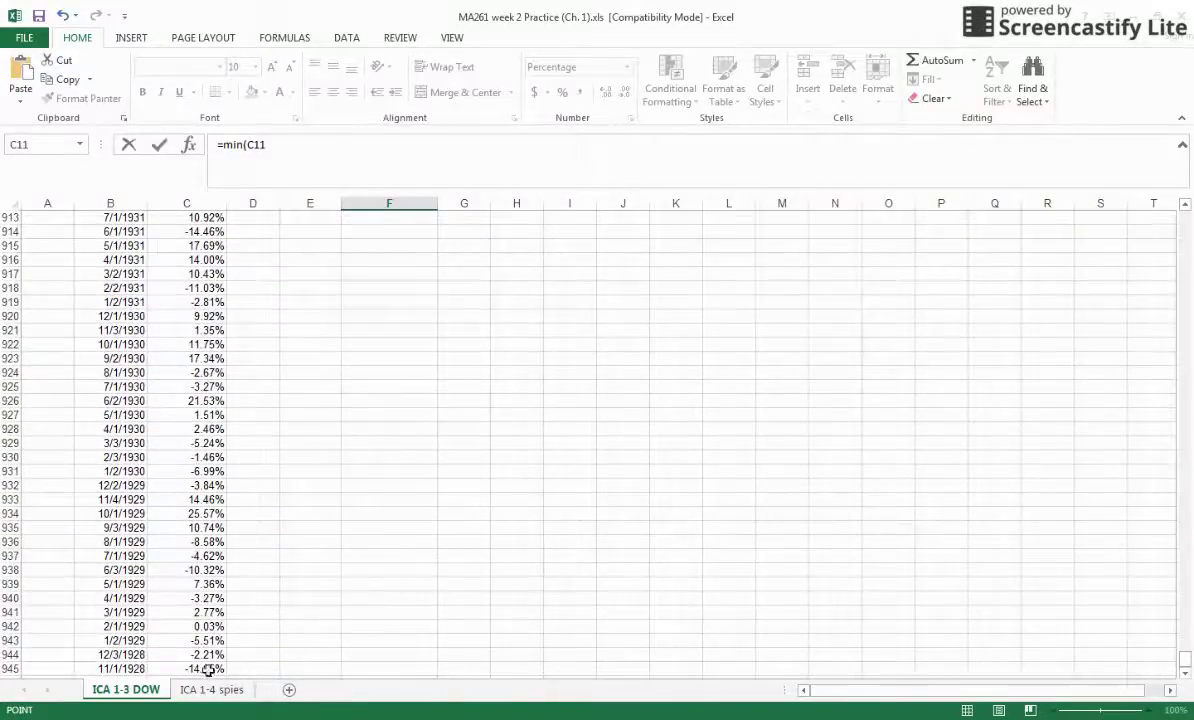
pyautogui.keyDown('shift'); pyautogui.click(191, 665); pyautogui.keyUp('shift')
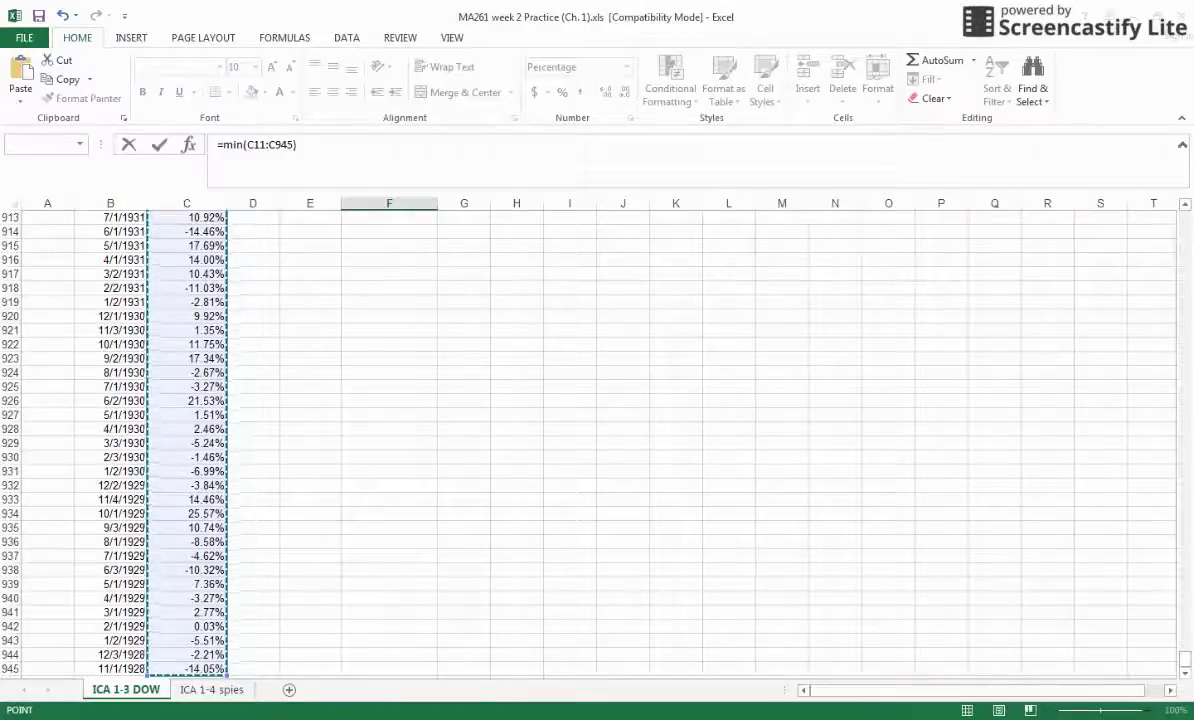
pyautogui.write(')')
pyautogui.press('Return')
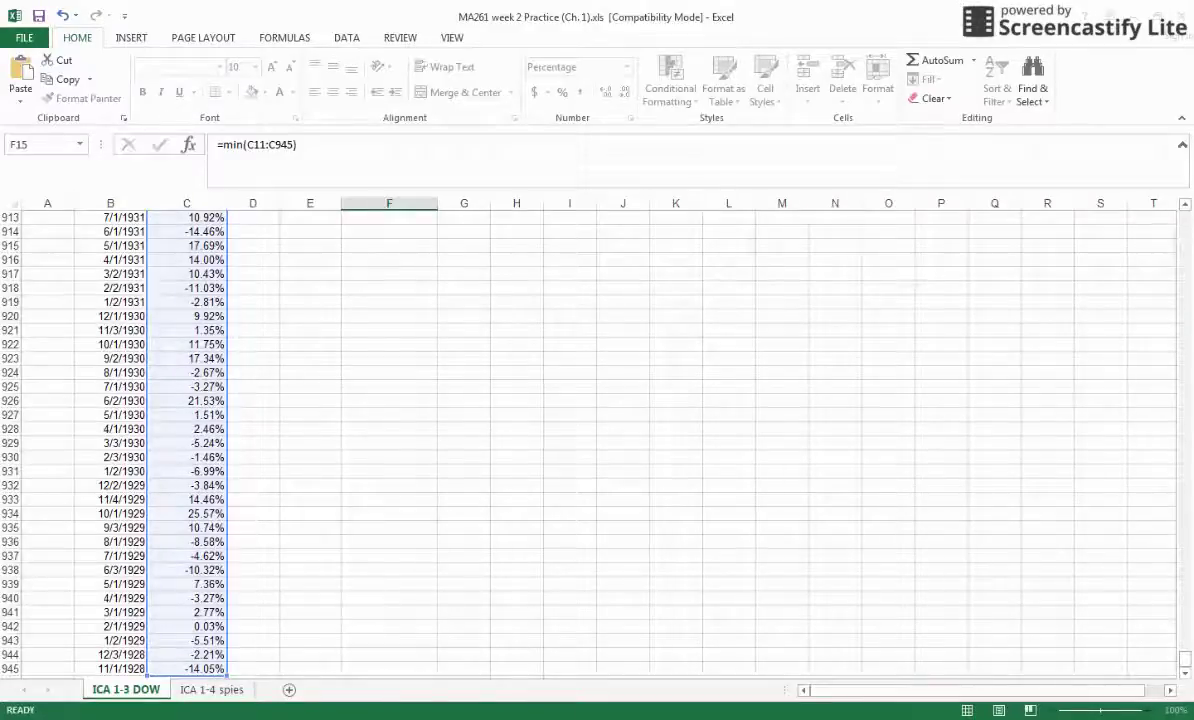
# Calculate the maximum of the monthly returns in F16 with the formula =MAX(C11:C945).
pyautogui.scroll(3, 428, 608)
pyautogui.scroll(1, 428, 600)
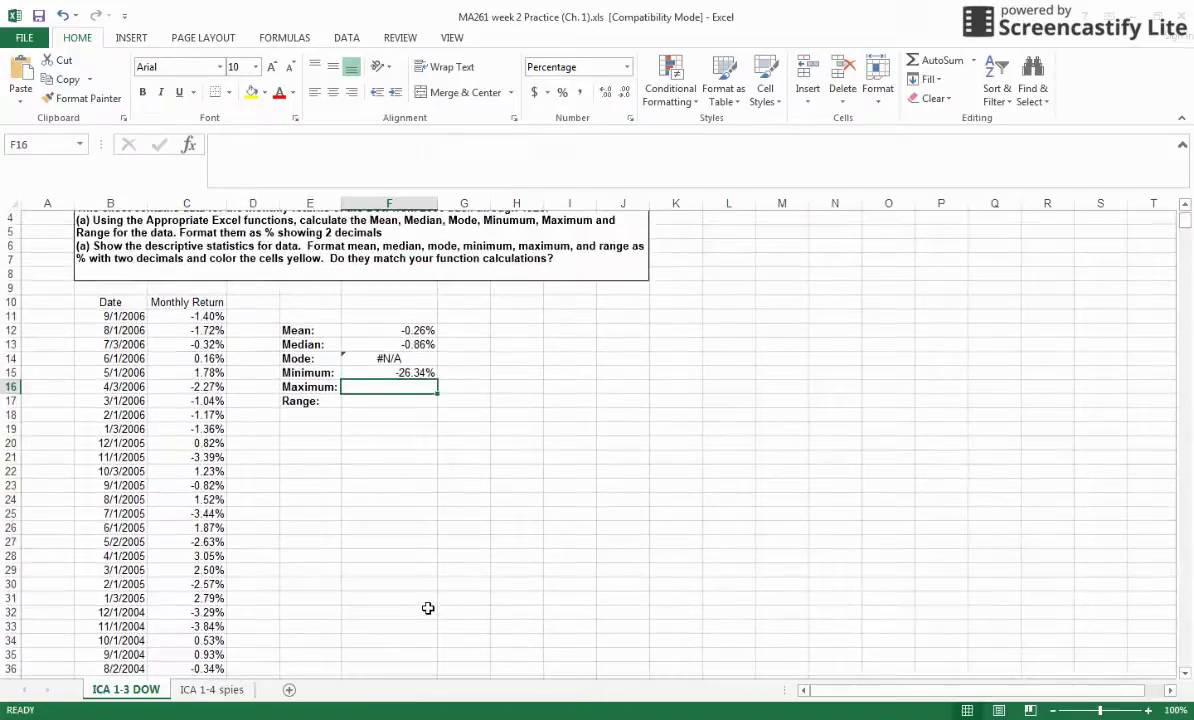
pyautogui.scroll(1, 467, 408)
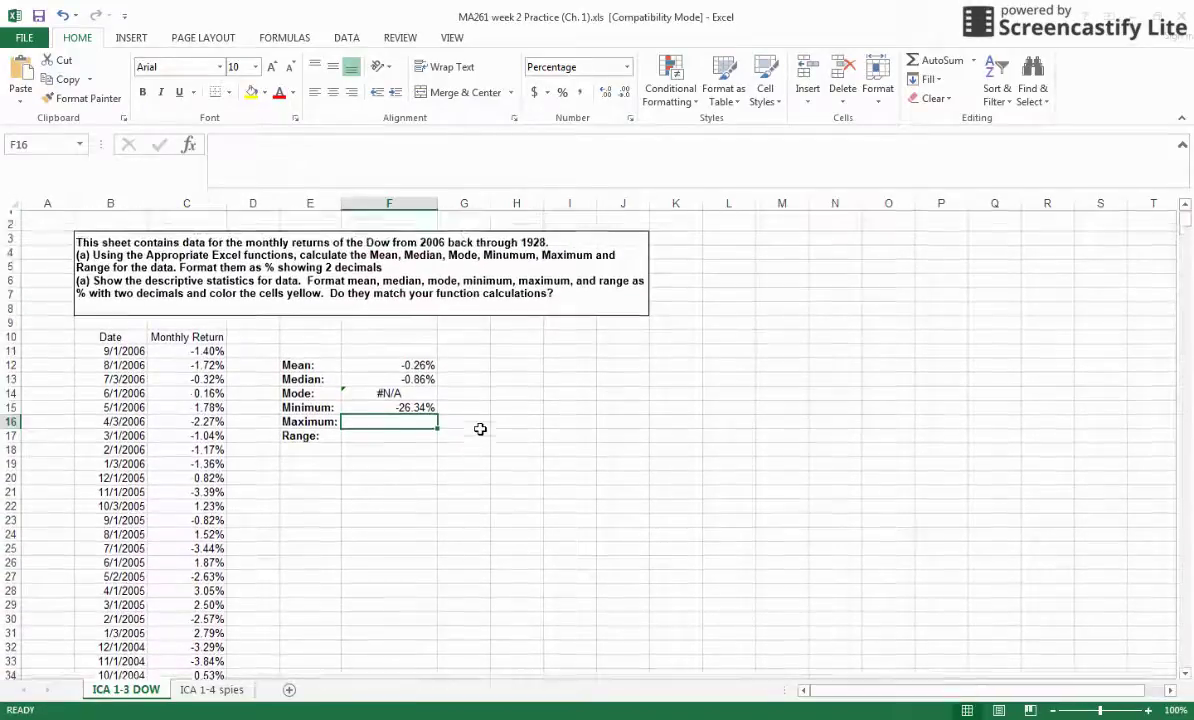
pyautogui.write('=')
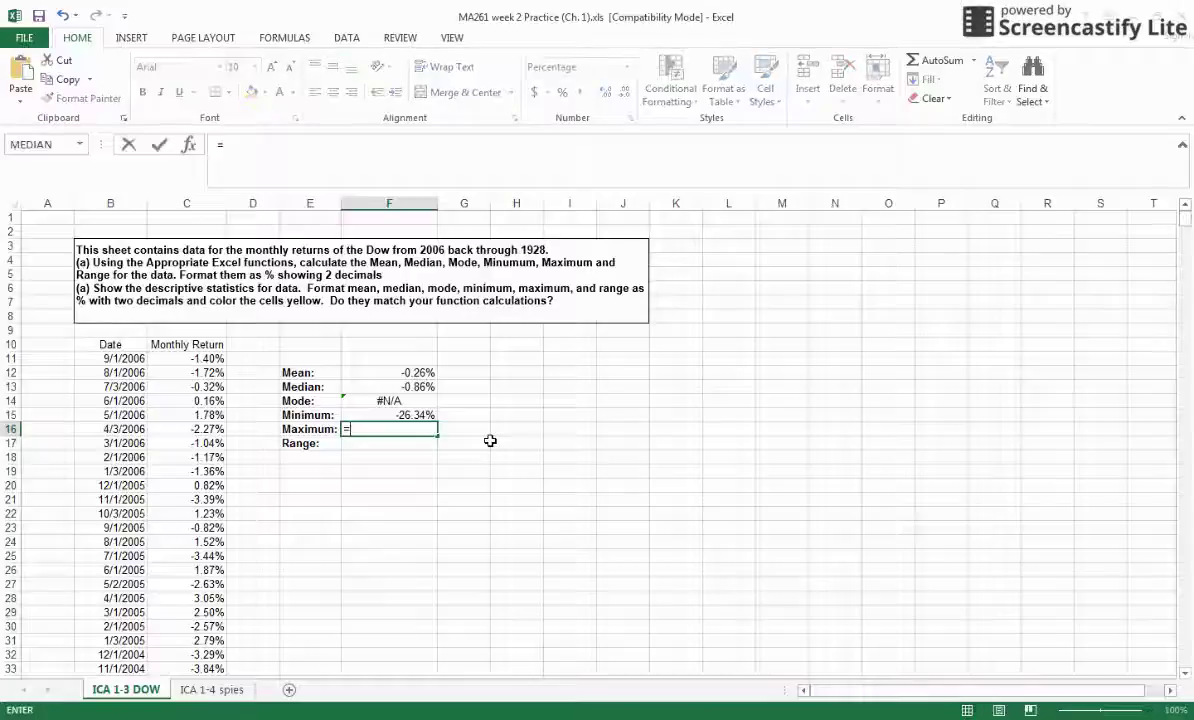
pyautogui.write('max(')
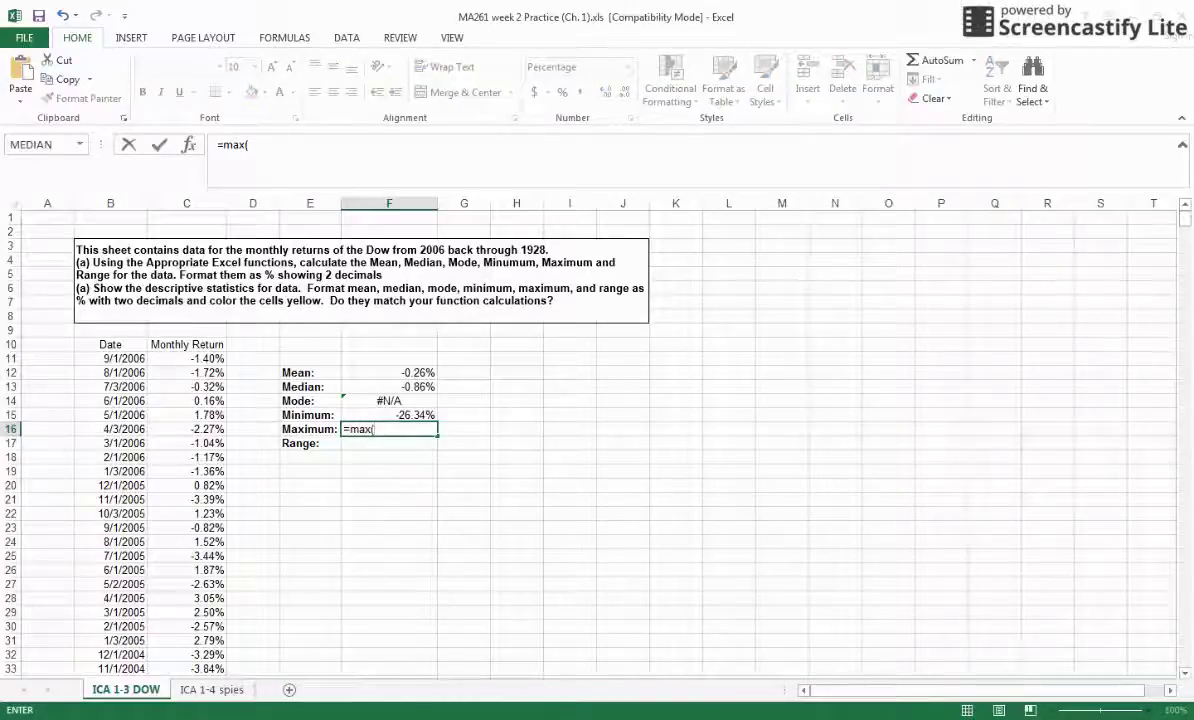
pyautogui.click(196, 358)
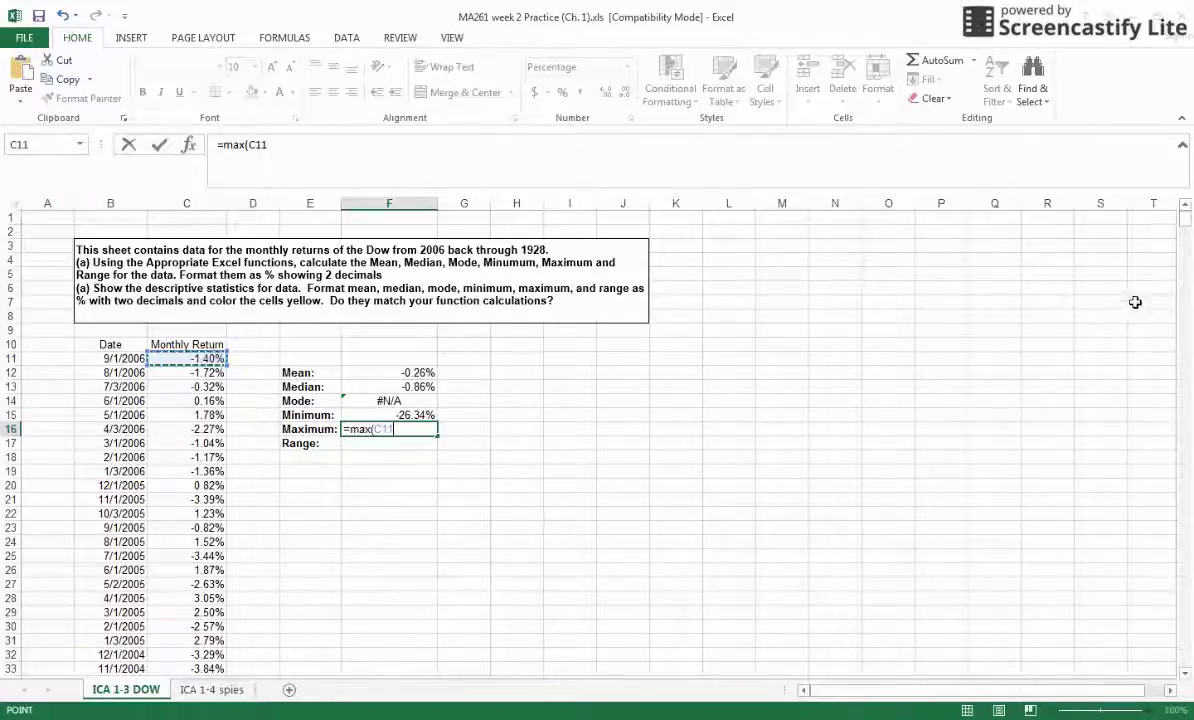
pyautogui.moveTo(1183, 216); pyautogui.dragTo(1184, 657)
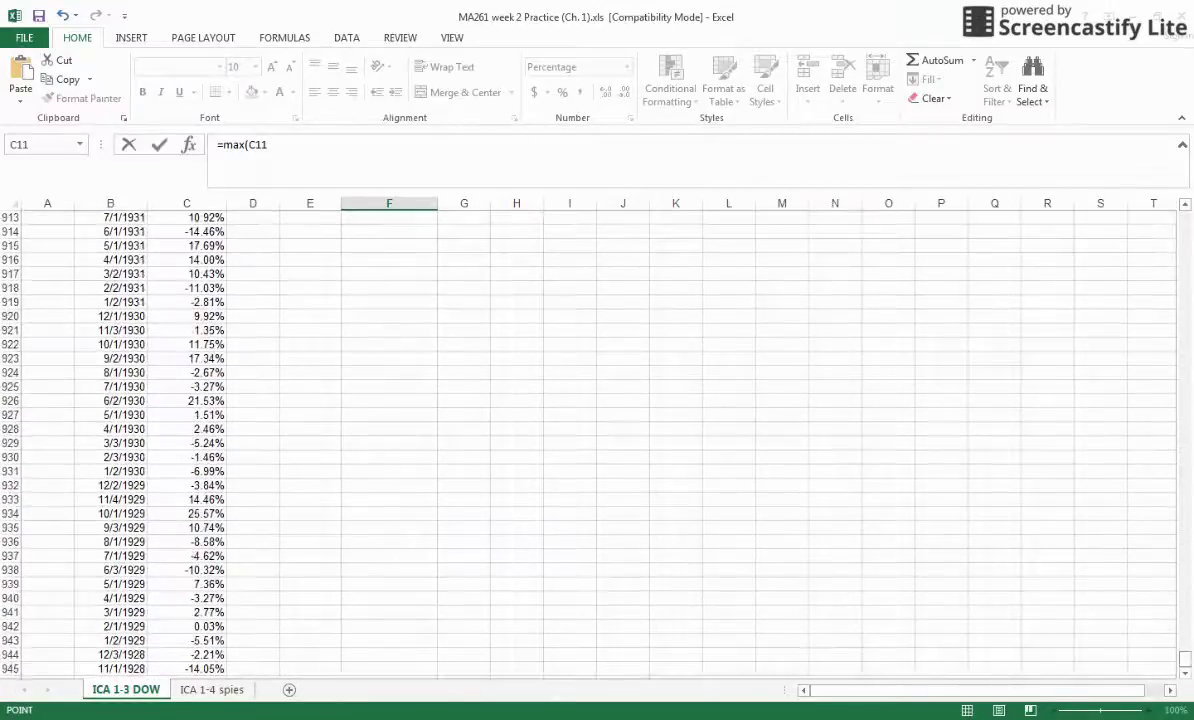
pyautogui.keyDown('shift'); pyautogui.click(210, 669); pyautogui.keyUp('shift')
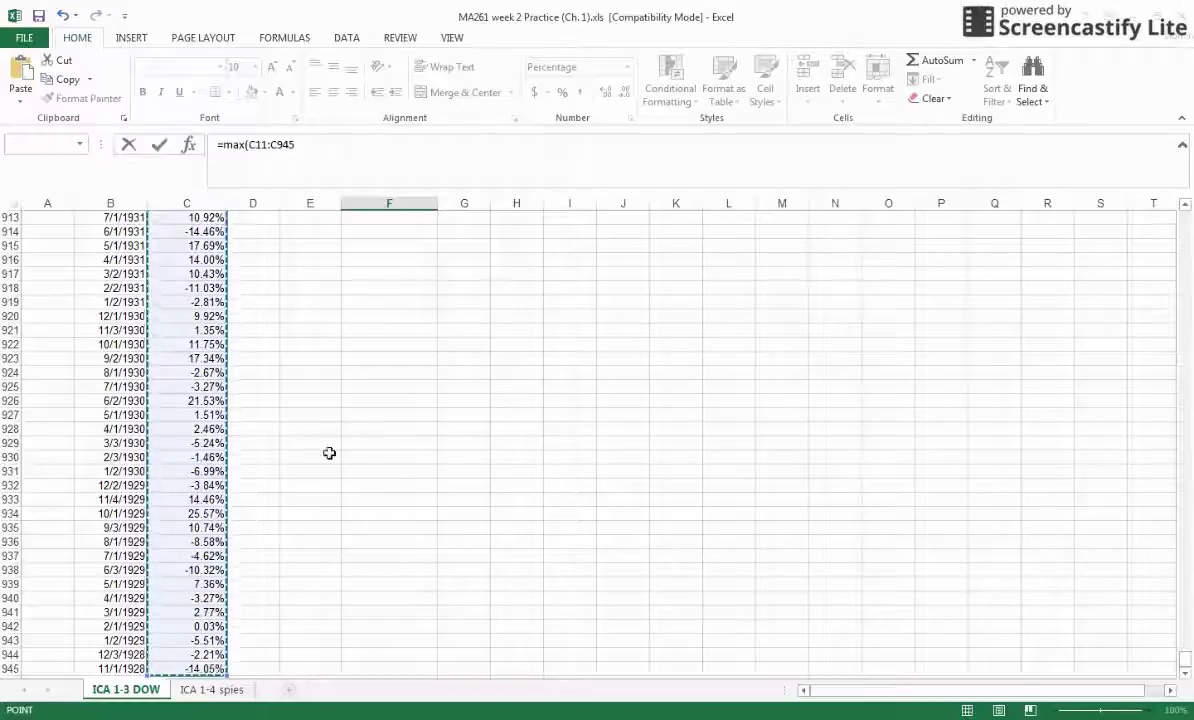
pyautogui.click(300, 145)
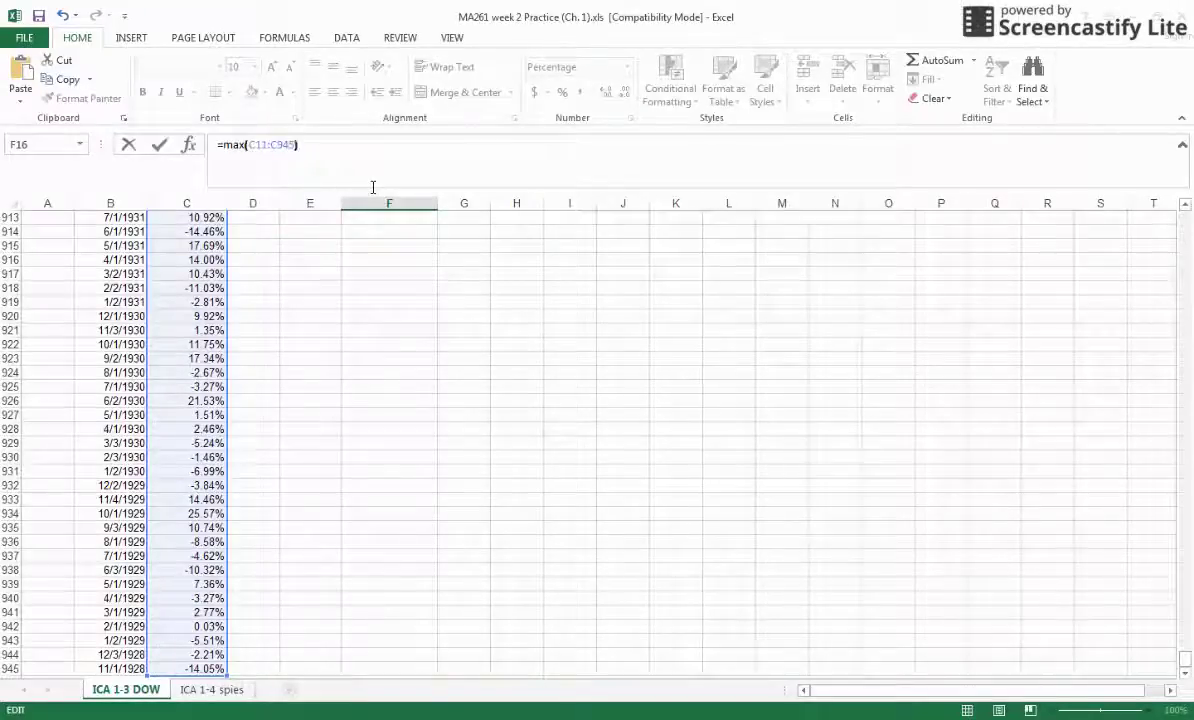
pyautogui.write(')')
pyautogui.press('Return')
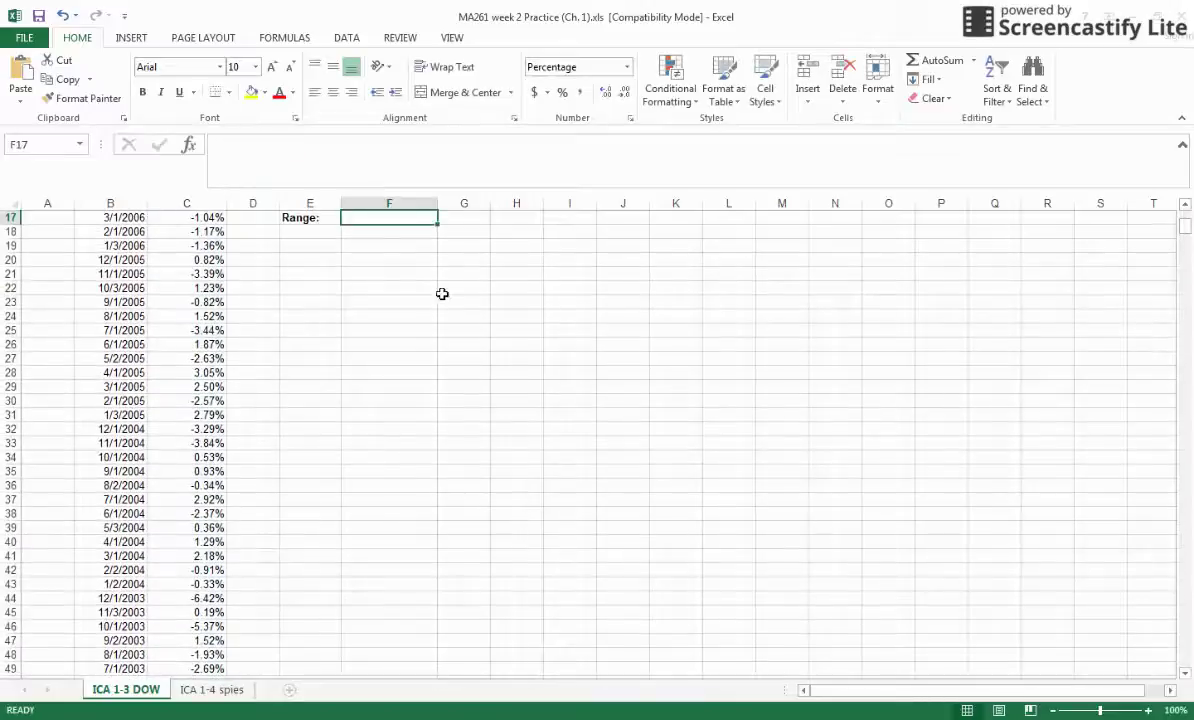
# Calculate the range in F17 by subtracting the minimum from the maximum with the formula =F16-F15.
pyautogui.scroll(3, 448, 315)
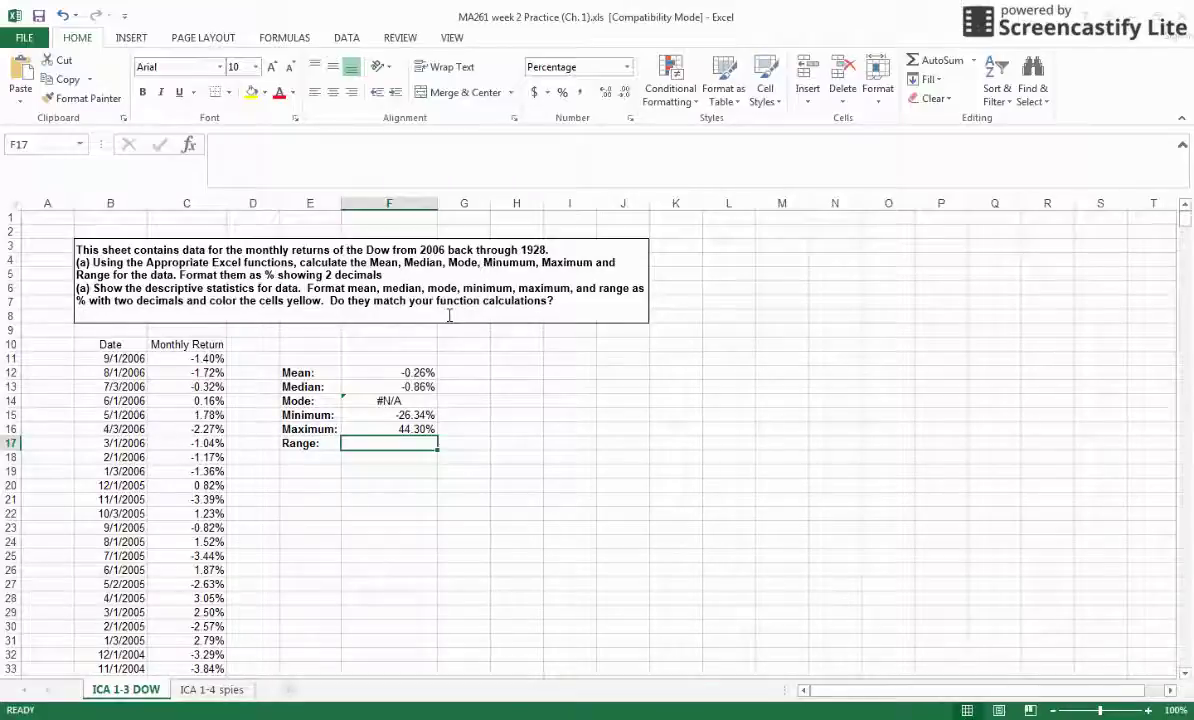
pyautogui.write('=')
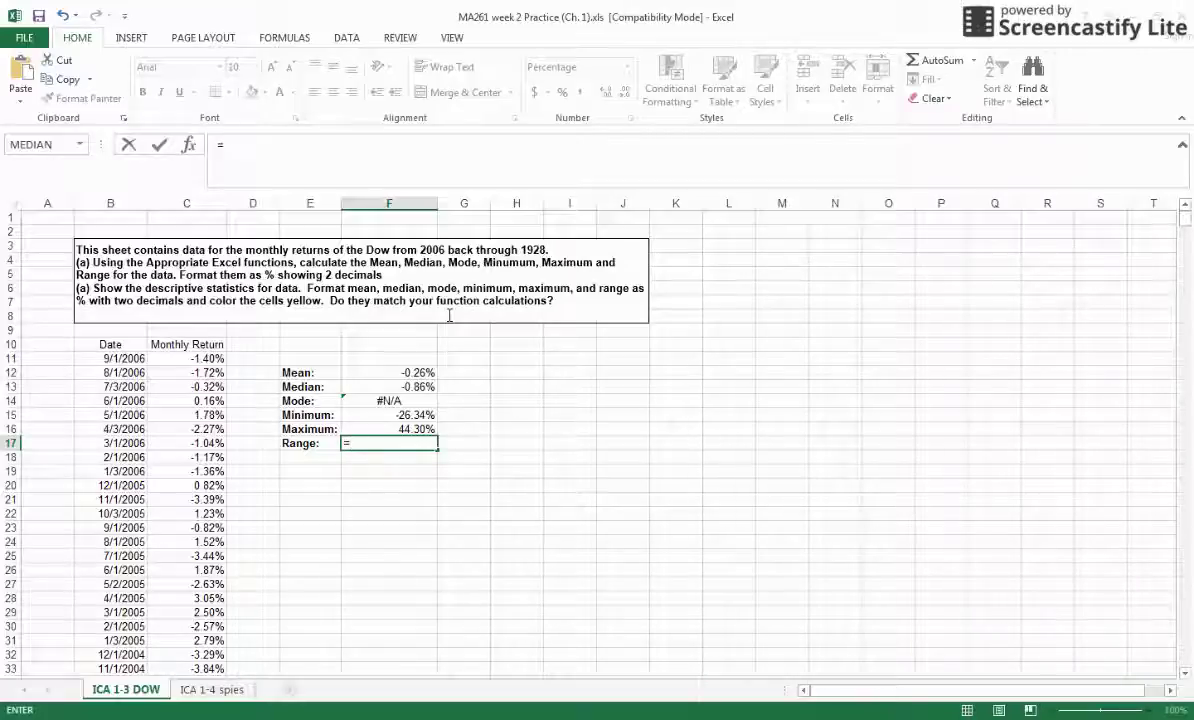
pyautogui.click(418, 430)
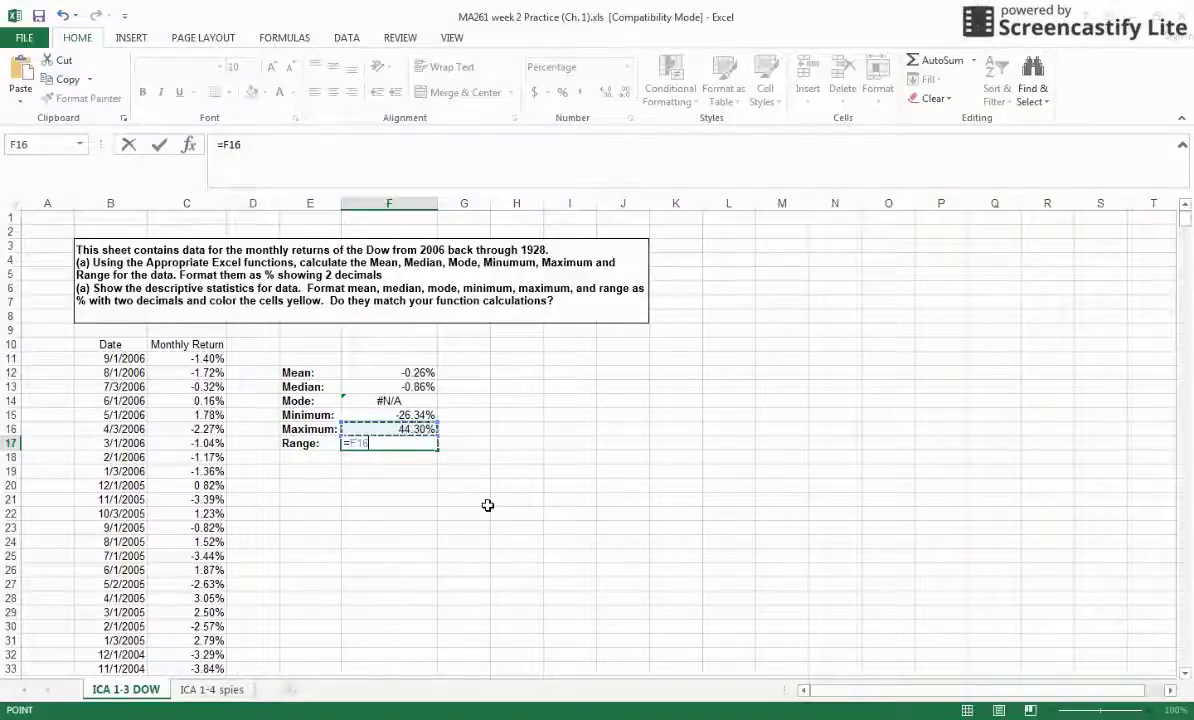
pyautogui.write('-')
pyautogui.click(412, 414)
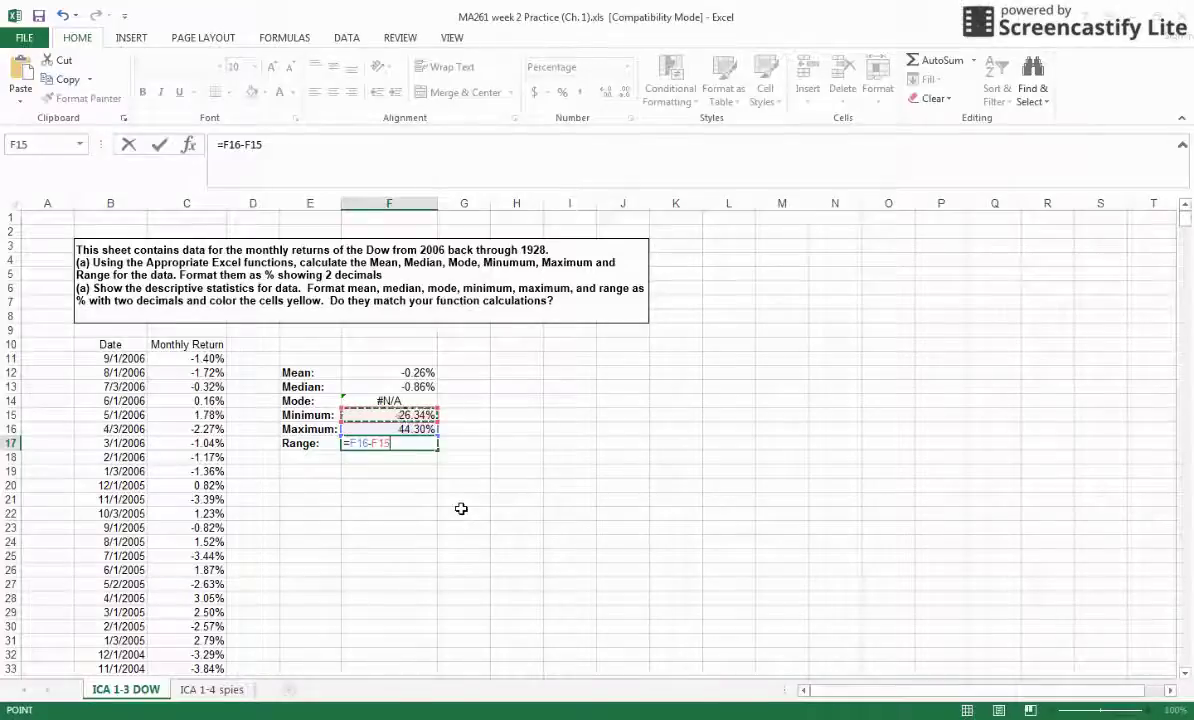
pyautogui.press('Return')
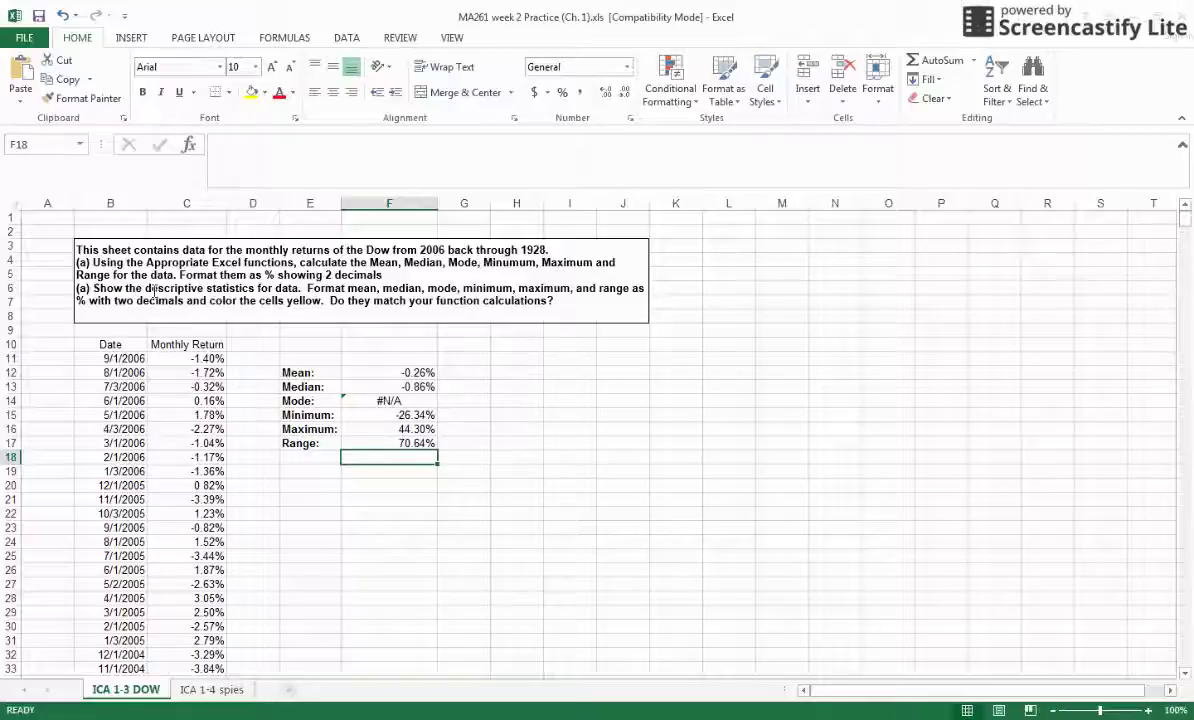
# Start a Descriptive Statistics analysis with the Monthly Return column C10:C945, including its header, as the input range.
pyautogui.click(531, 371)
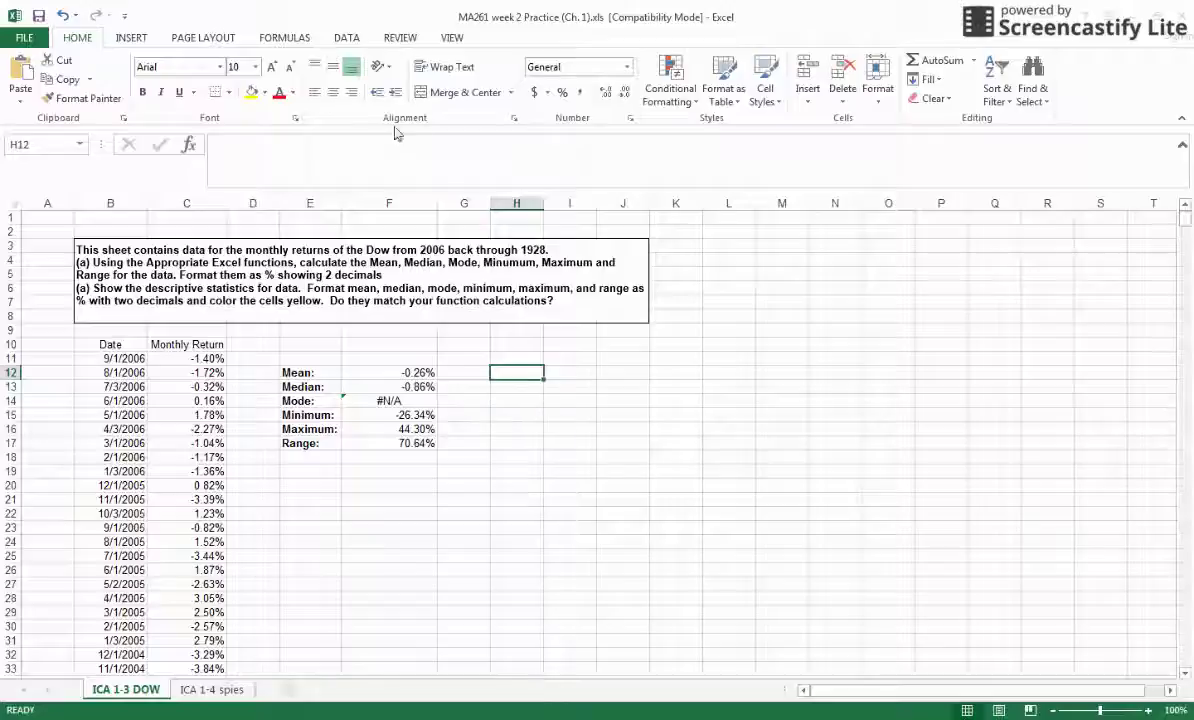
pyautogui.click(348, 40)
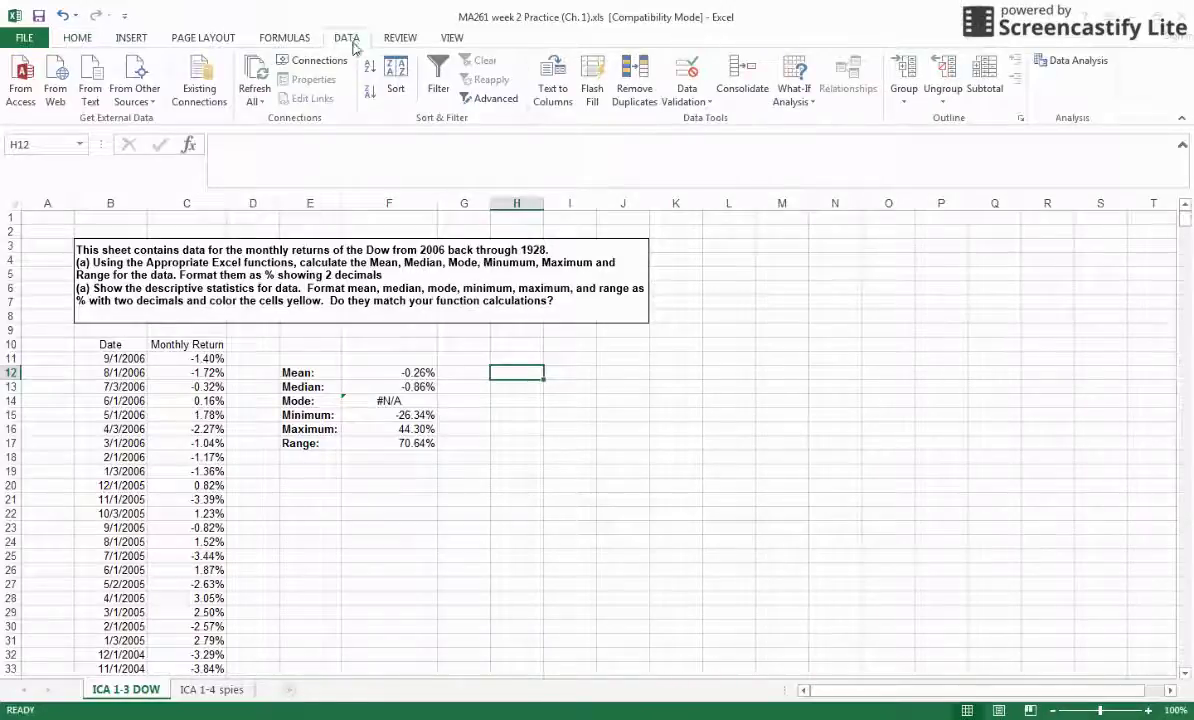
pyautogui.click(1067, 67)
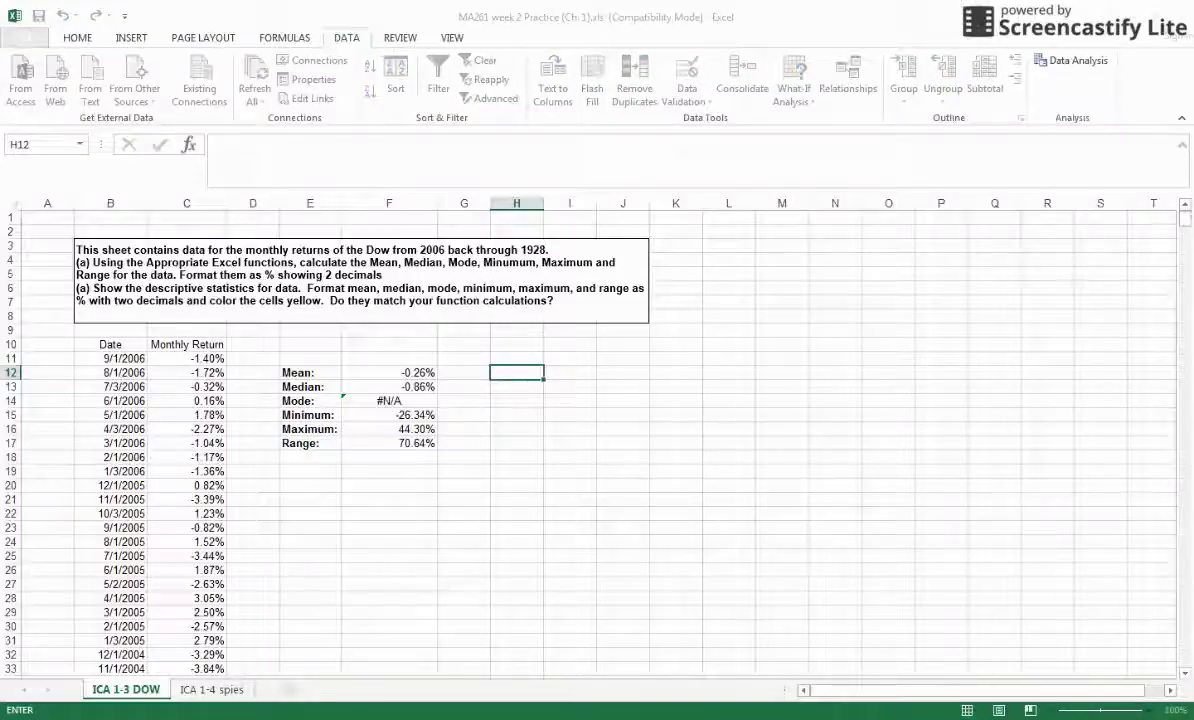
pyautogui.click(196, 345)
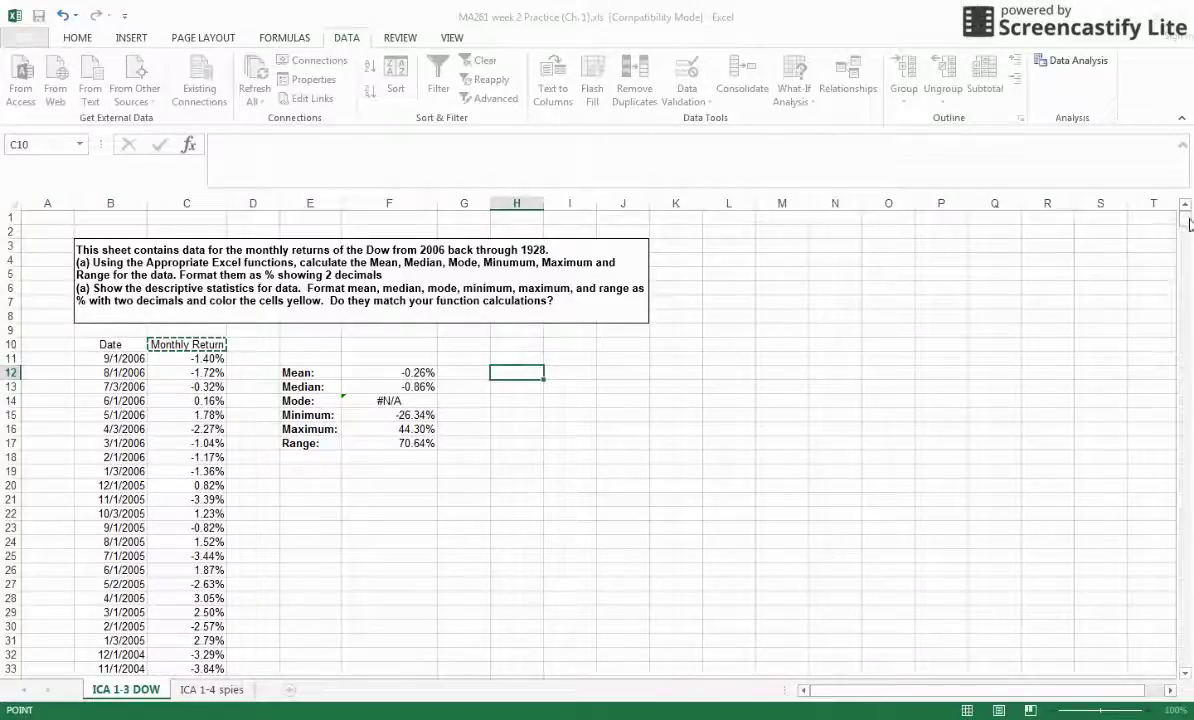
pyautogui.moveTo(1185, 222); pyautogui.dragTo(1190, 683)
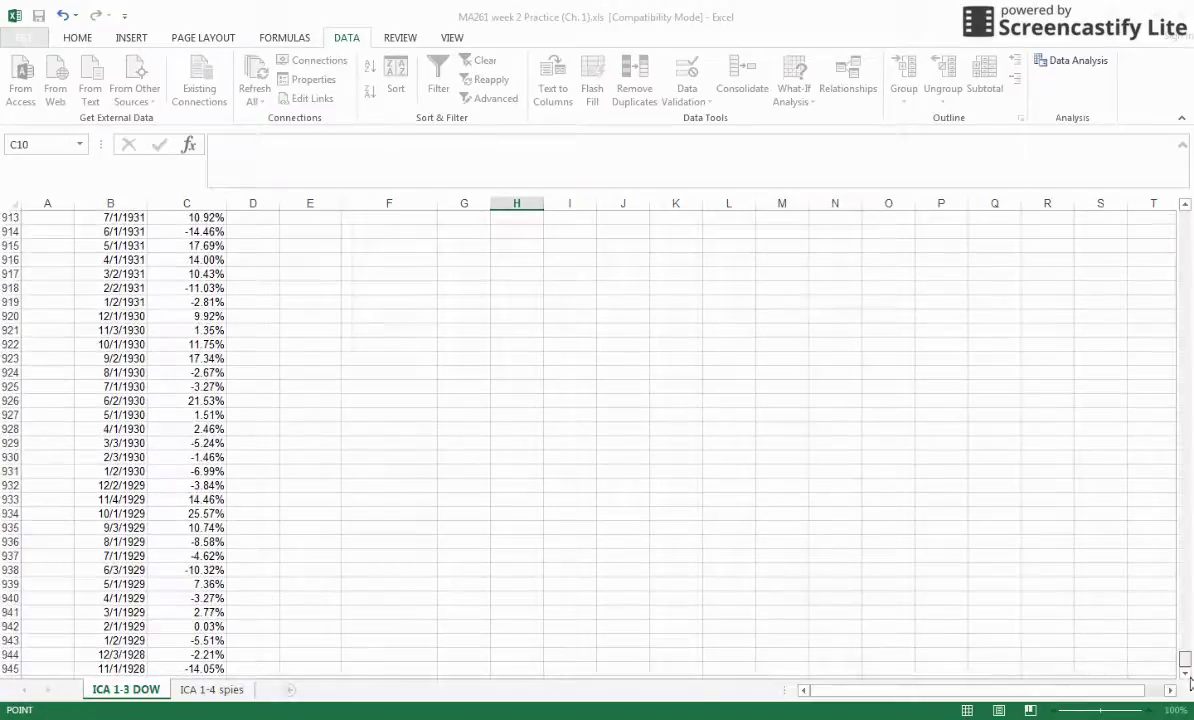
pyautogui.keyDown('shift'); pyautogui.click(184, 667); pyautogui.keyUp('shift')
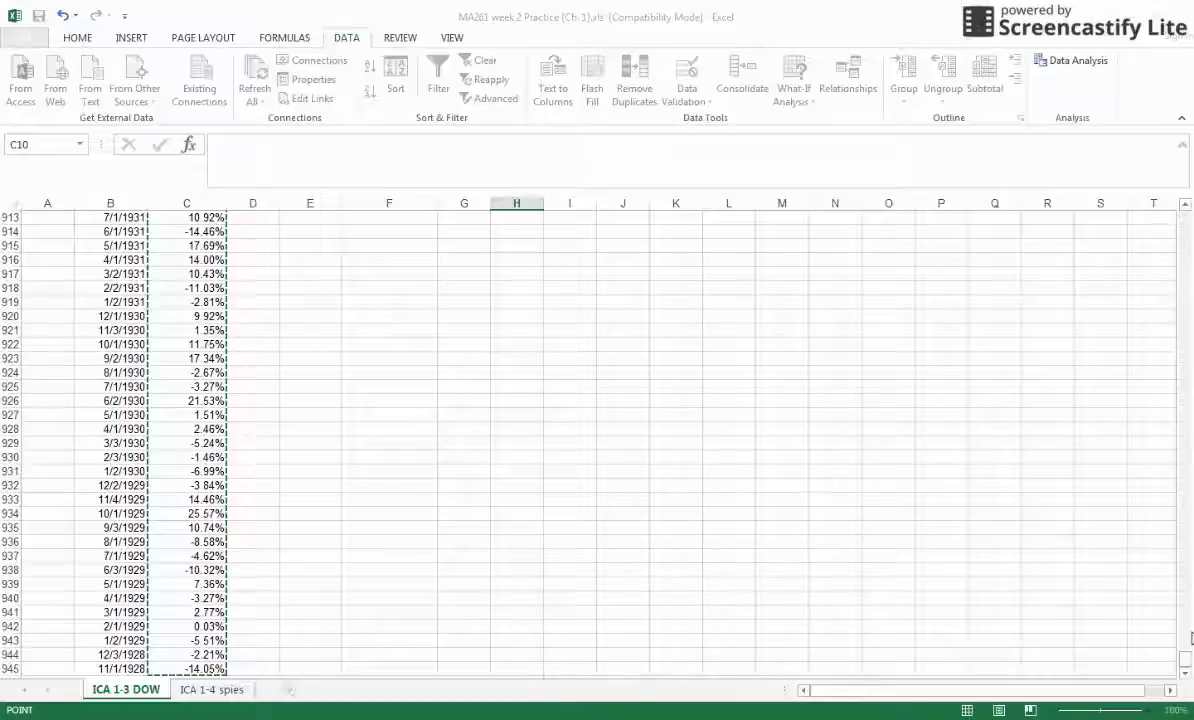
pyautogui.moveTo(1185, 665); pyautogui.dragTo(1183, 218)
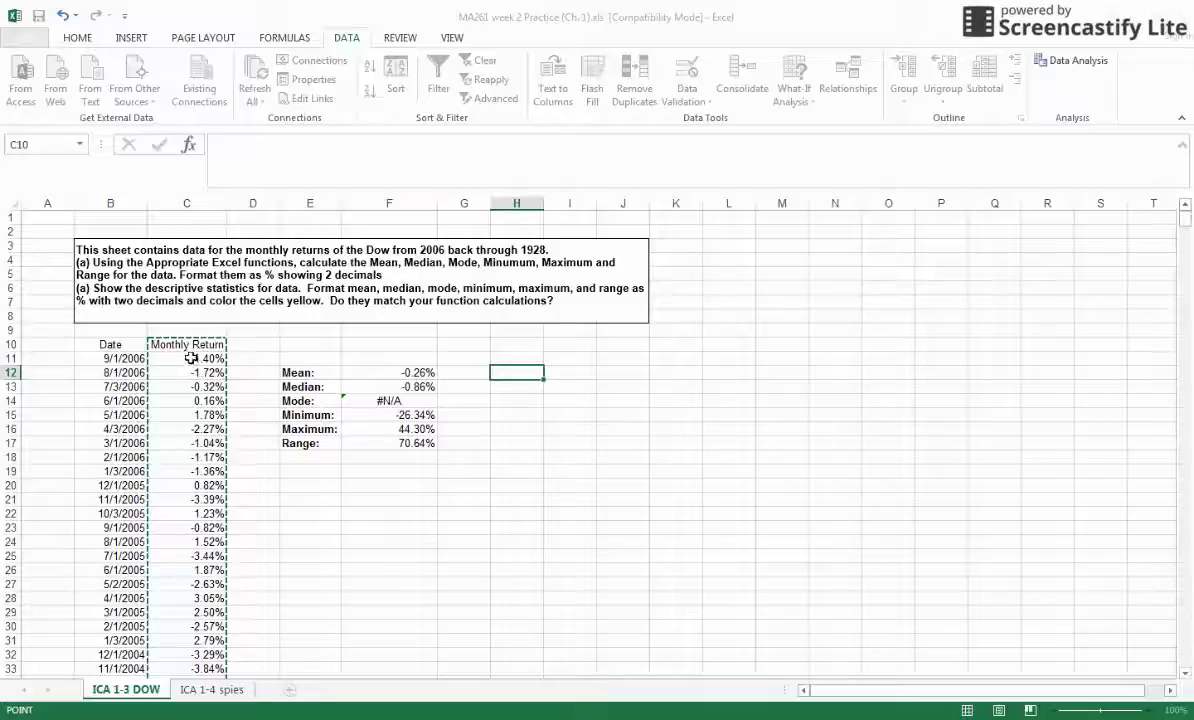
# Generate the labelled summary statistics with H12 as the output cell and fit column H to its contents.
pyautogui.press('Escape')
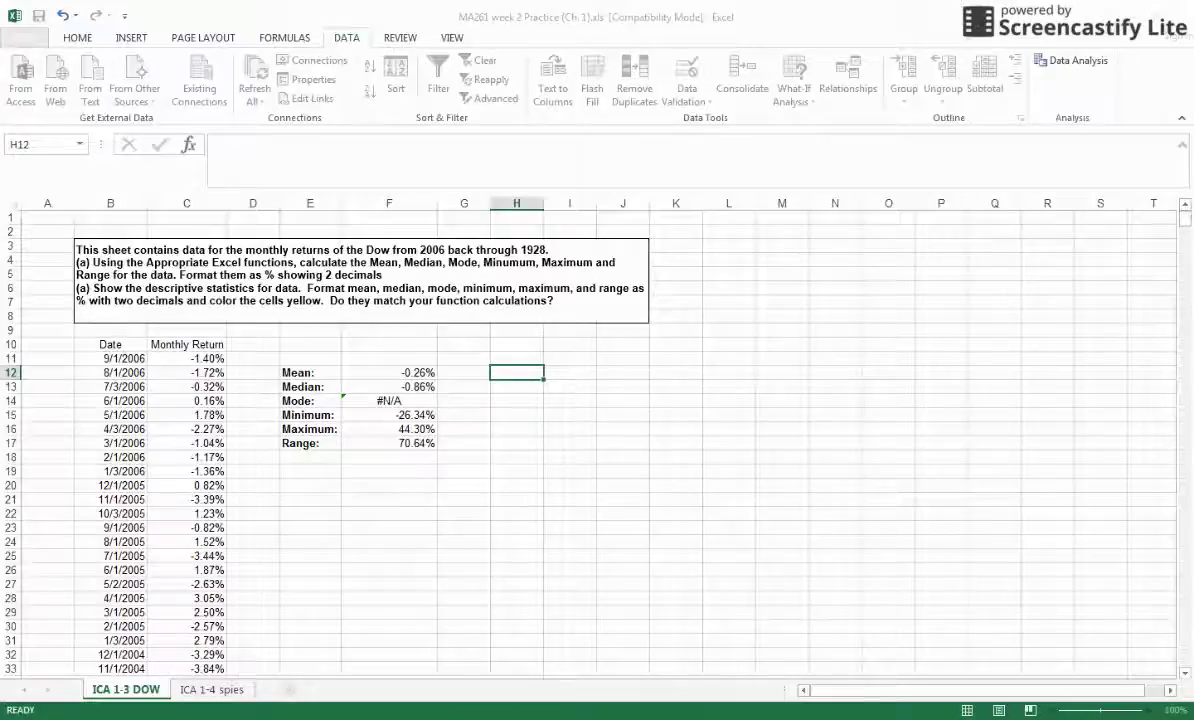
pyautogui.press('Return')
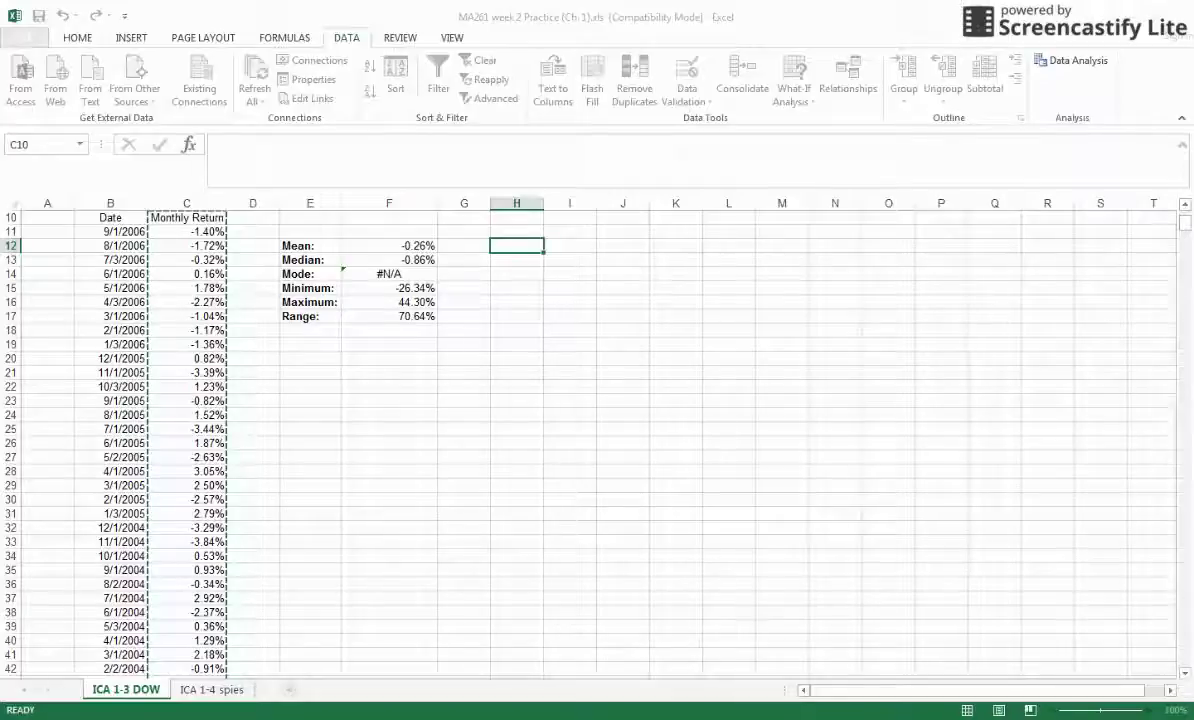
pyautogui.press('Escape')
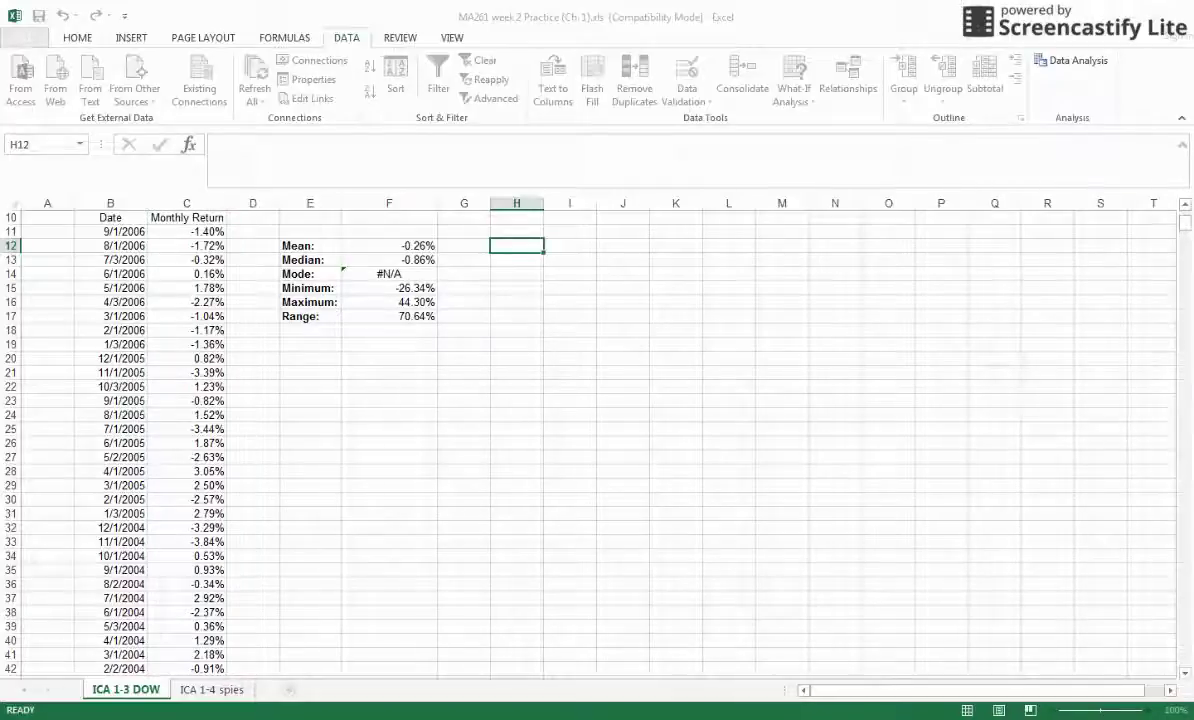
pyautogui.scroll(3, 596, 399)
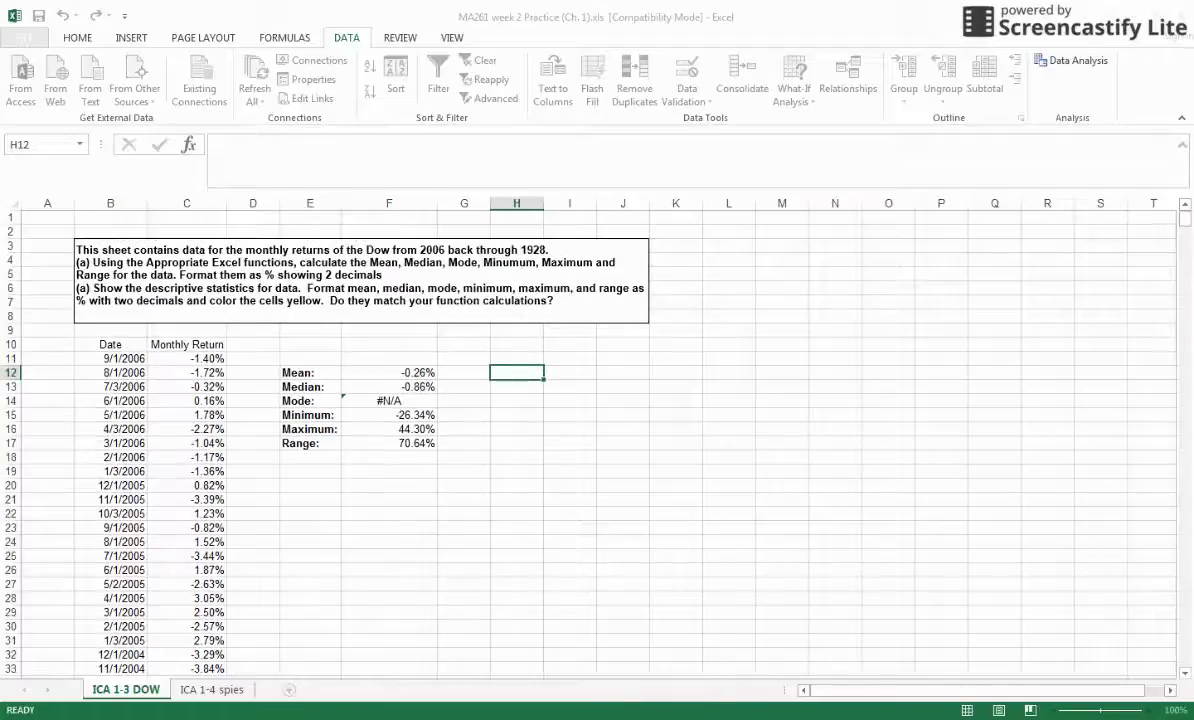
pyautogui.hotkey('ctrl', 'c')
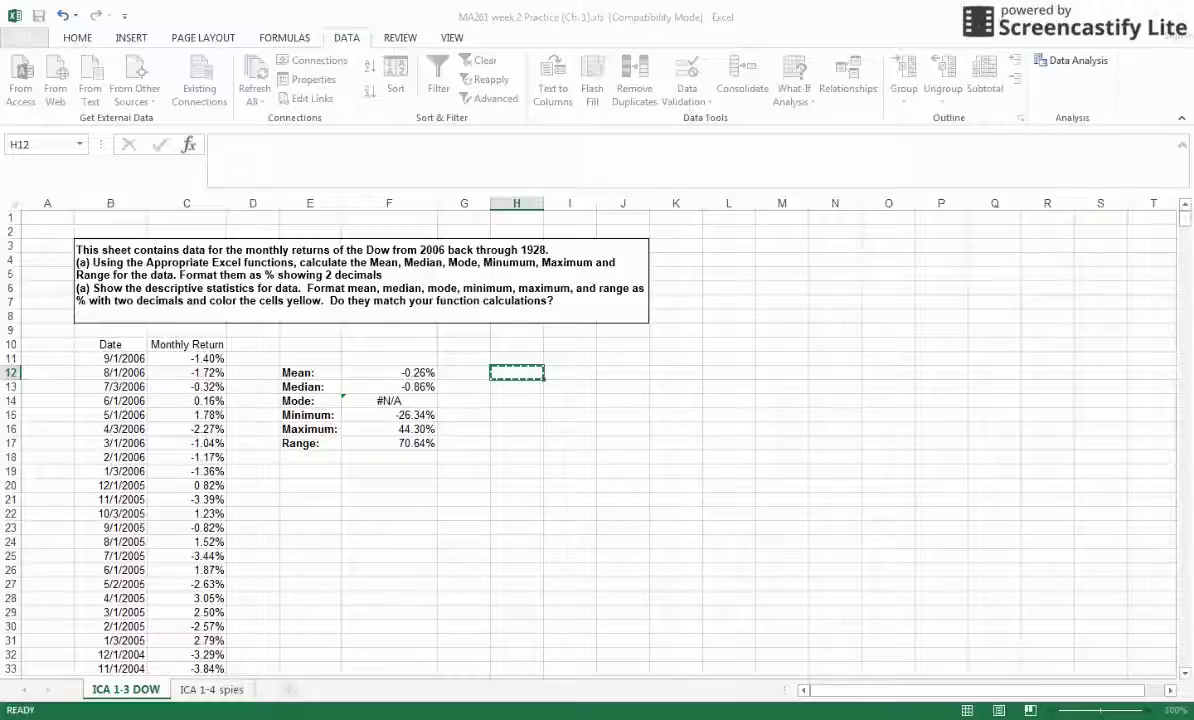
pyautogui.press('Escape')
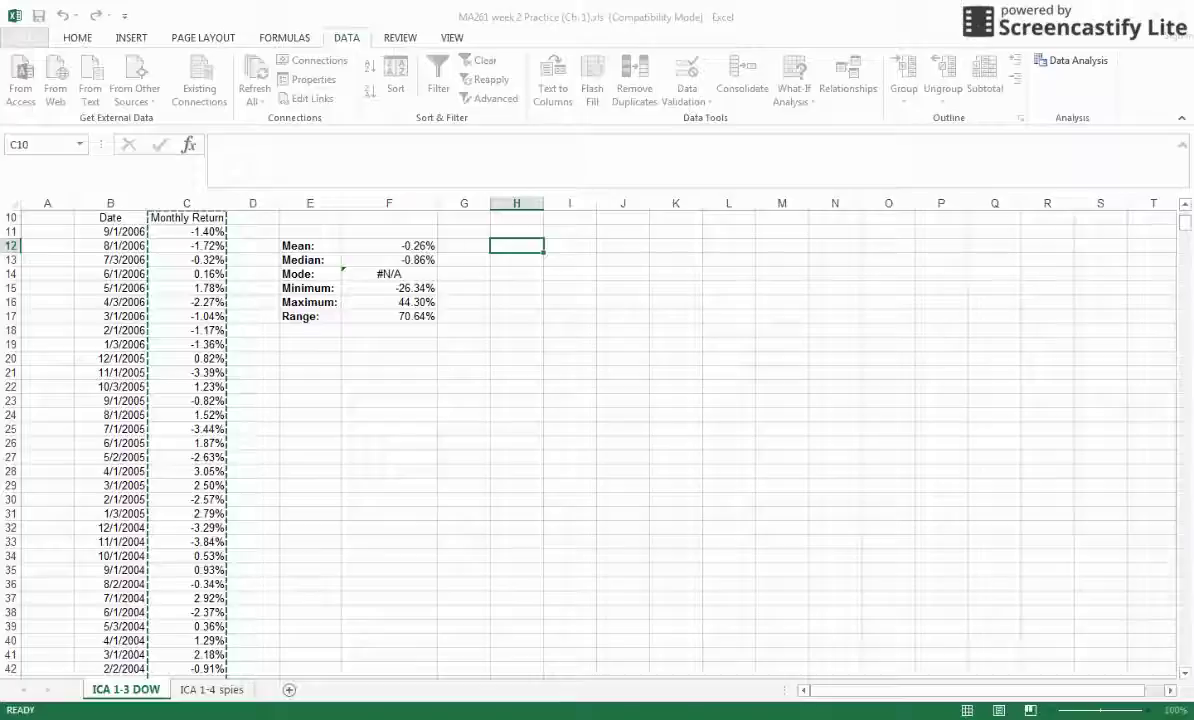
pyautogui.press('Tab')
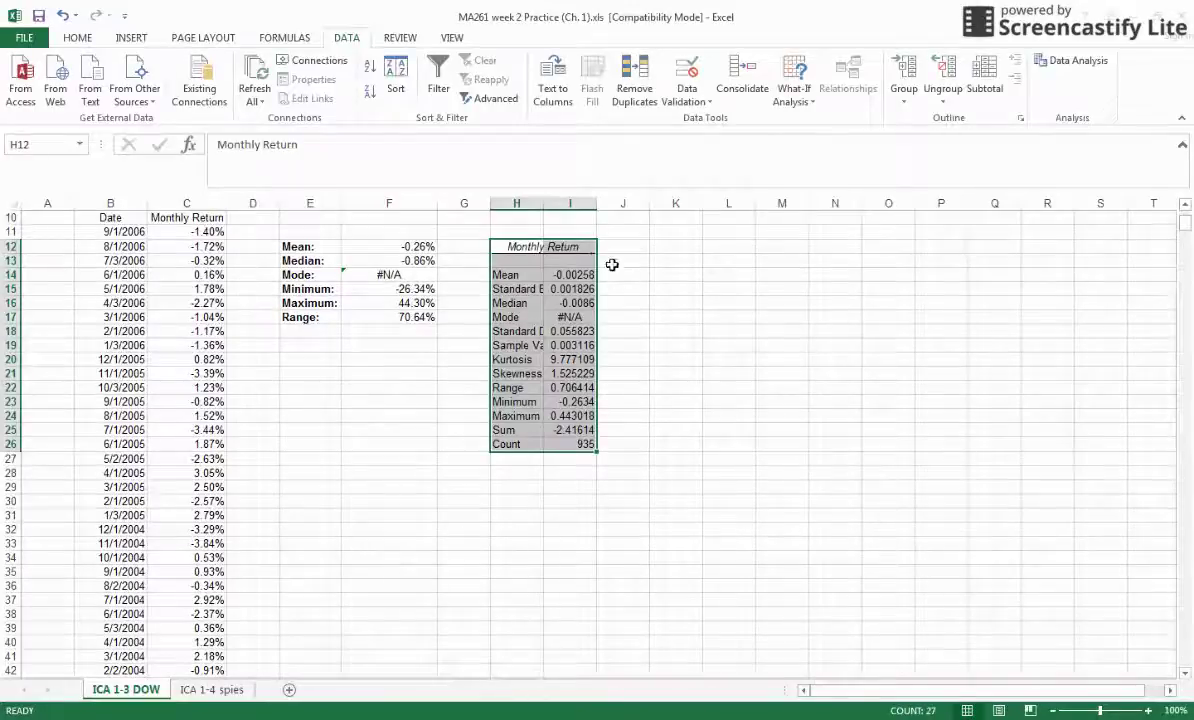
pyautogui.doubleClick(543, 203)
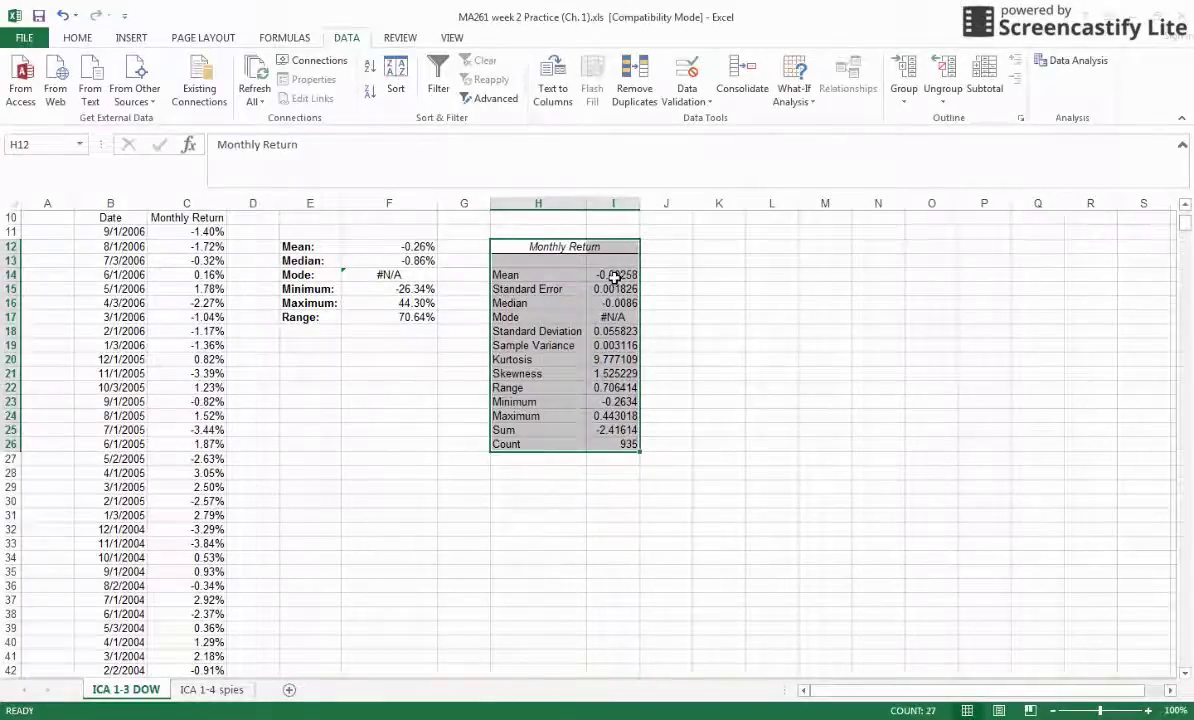
# Format the mean in I14 of the descriptive statistics as a percentage with two decimals.
pyautogui.click(625, 463)
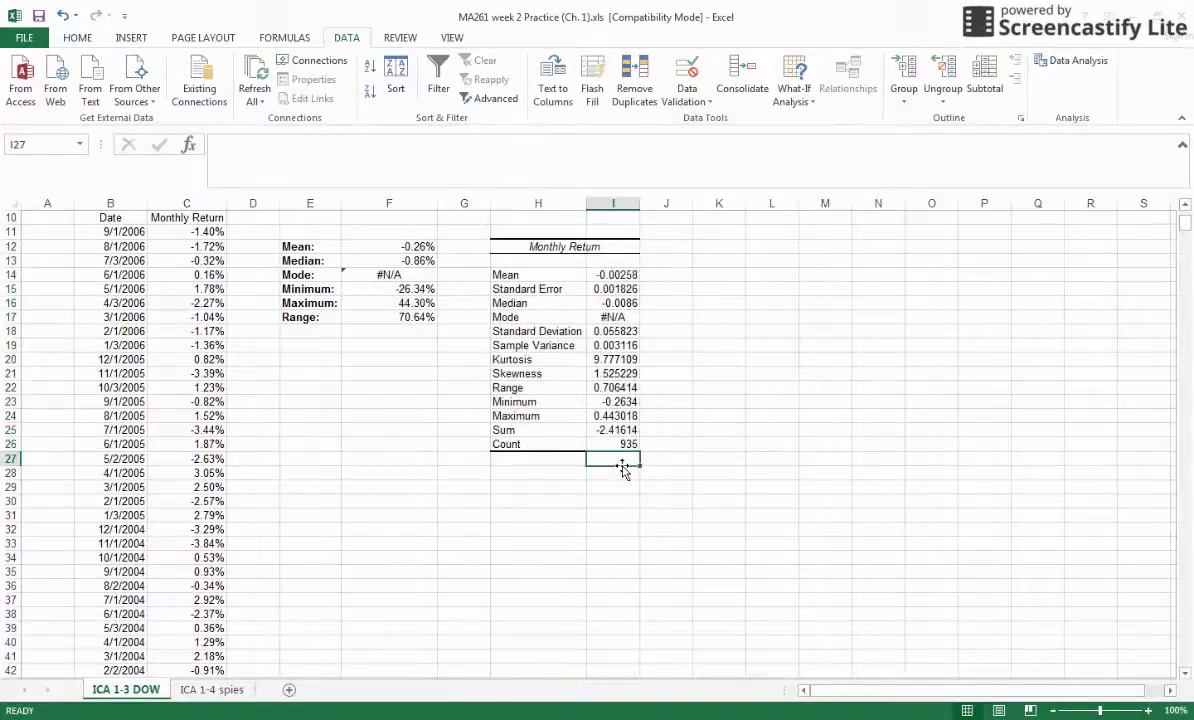
pyautogui.scroll(3, 625, 466)
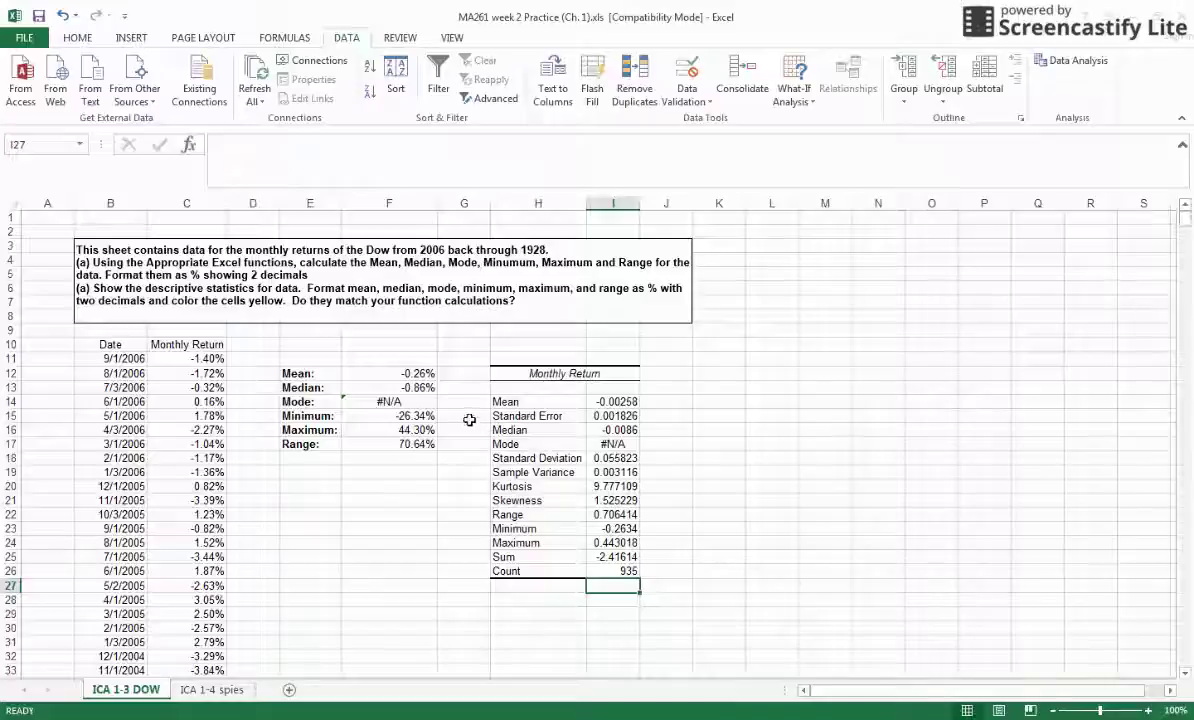
pyautogui.click(632, 401)
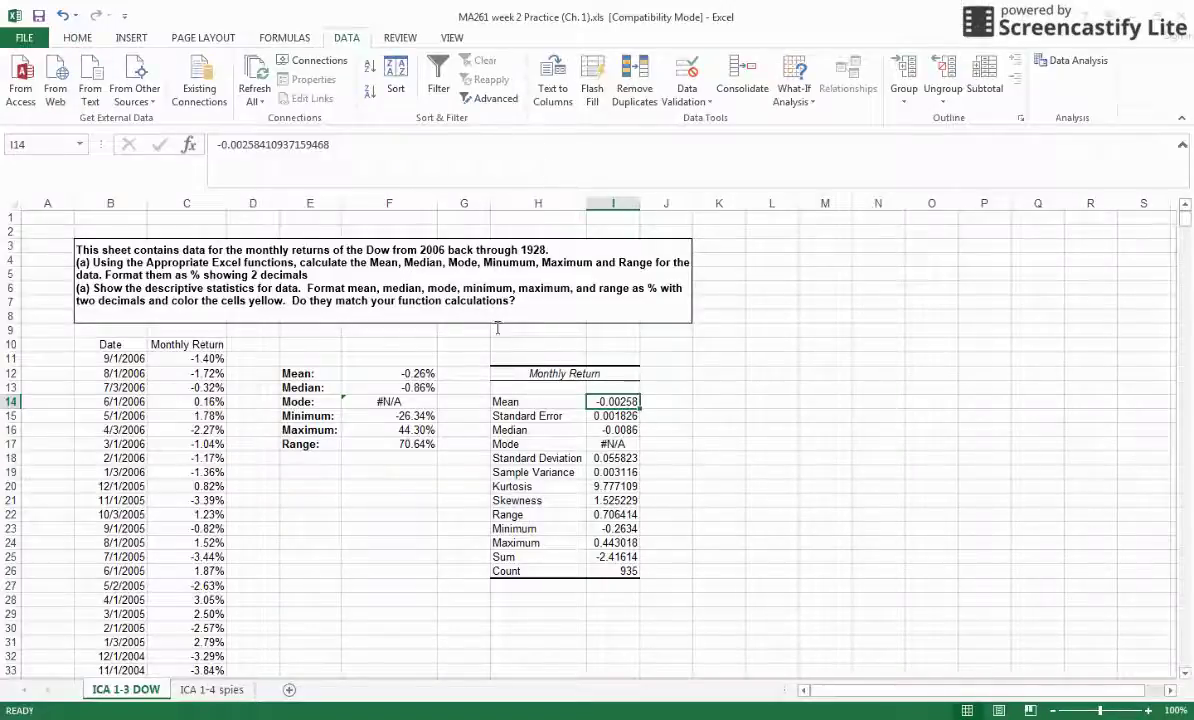
pyautogui.click(74, 40)
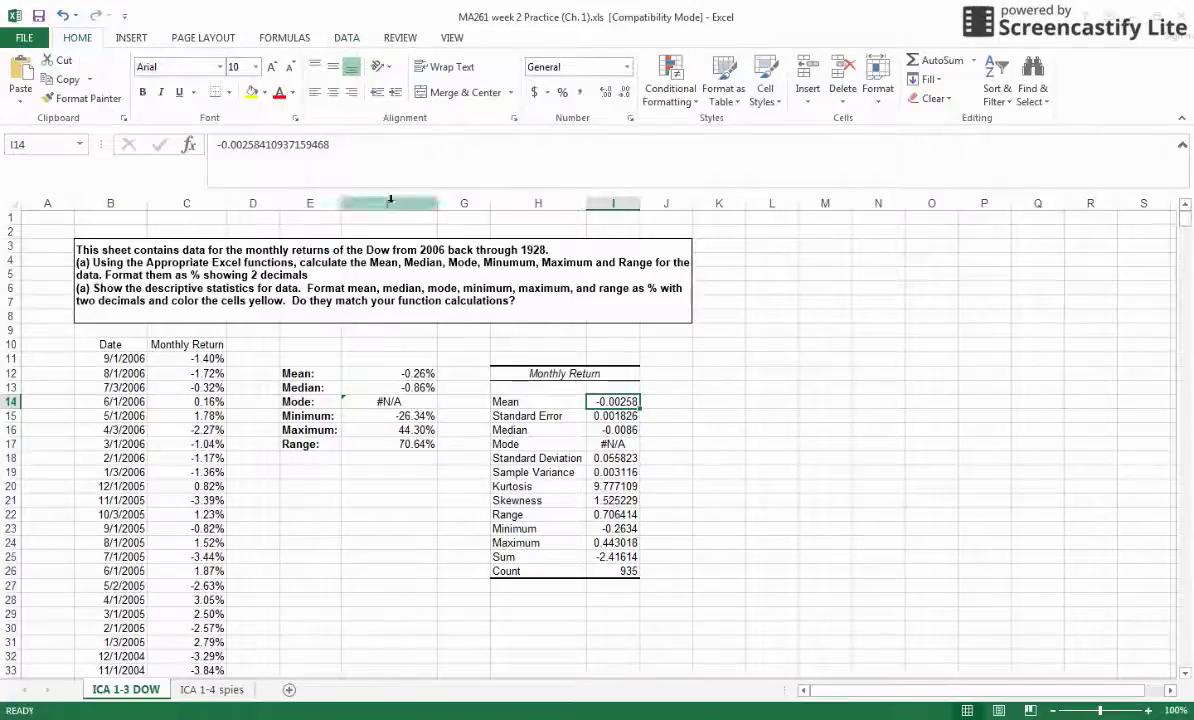
pyautogui.click(563, 92)
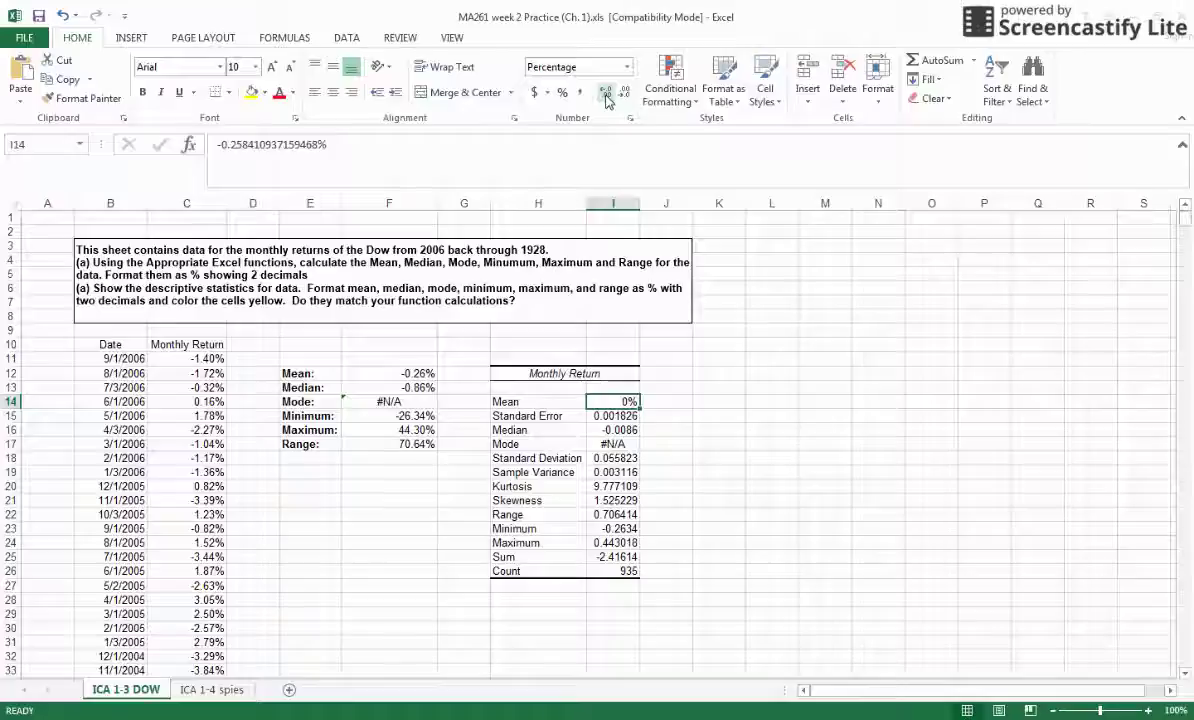
pyautogui.click(607, 100)
pyautogui.click(607, 100)
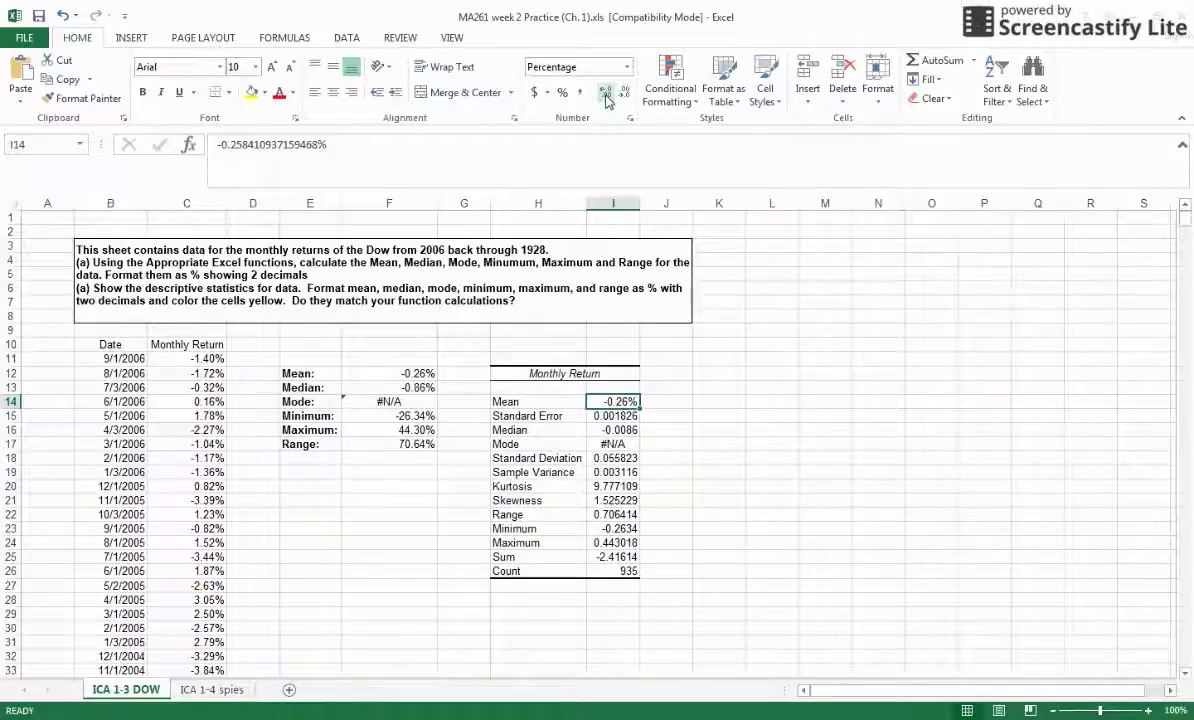
# Format the median in I16 of the descriptive statistics as a percentage with two decimals.
pyautogui.click(613, 430)
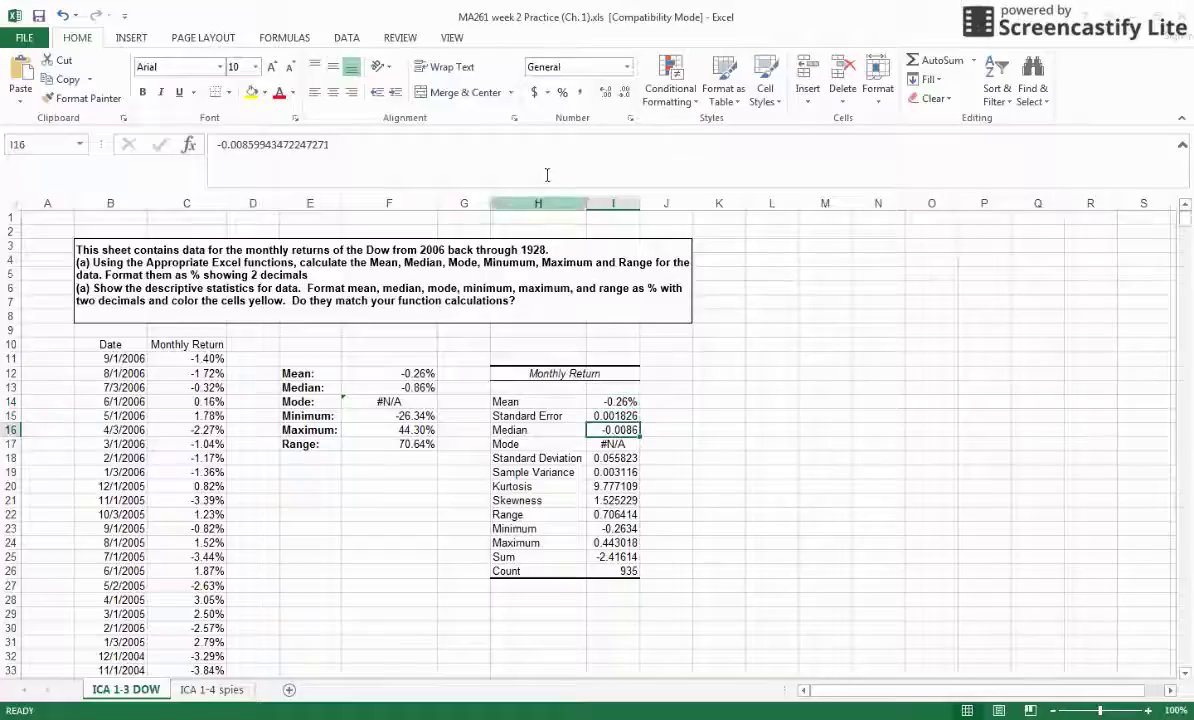
pyautogui.click(562, 92)
pyautogui.click(605, 94)
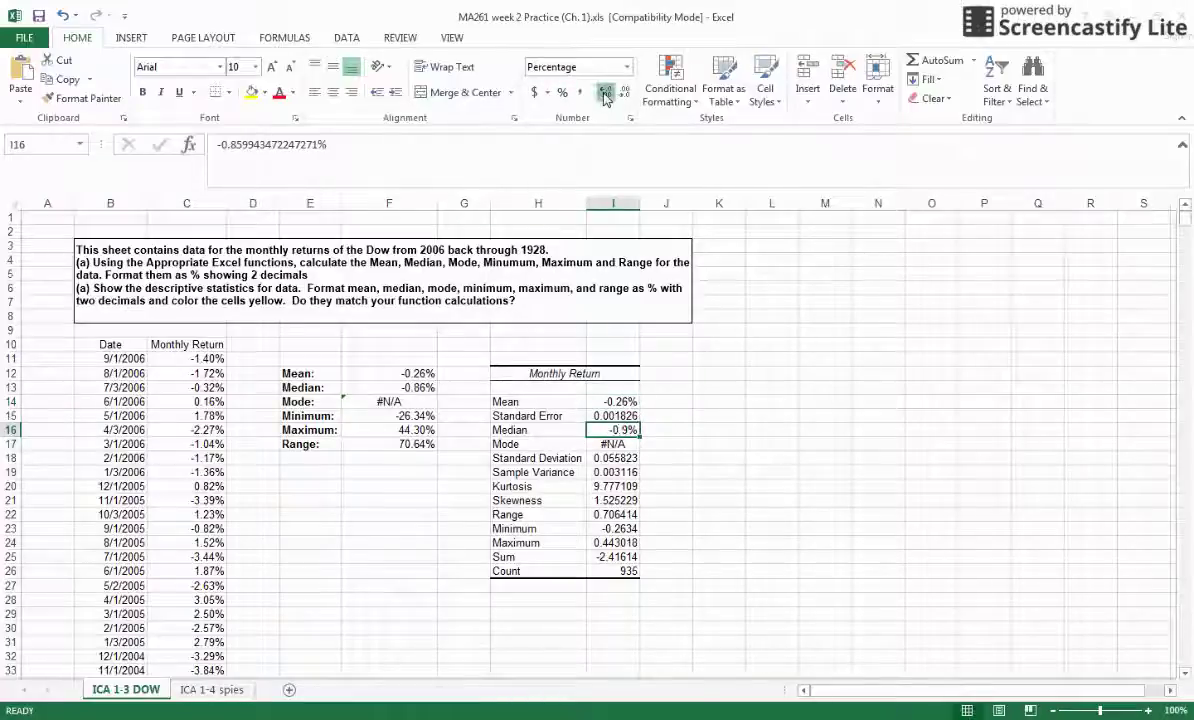
pyautogui.click(605, 94)
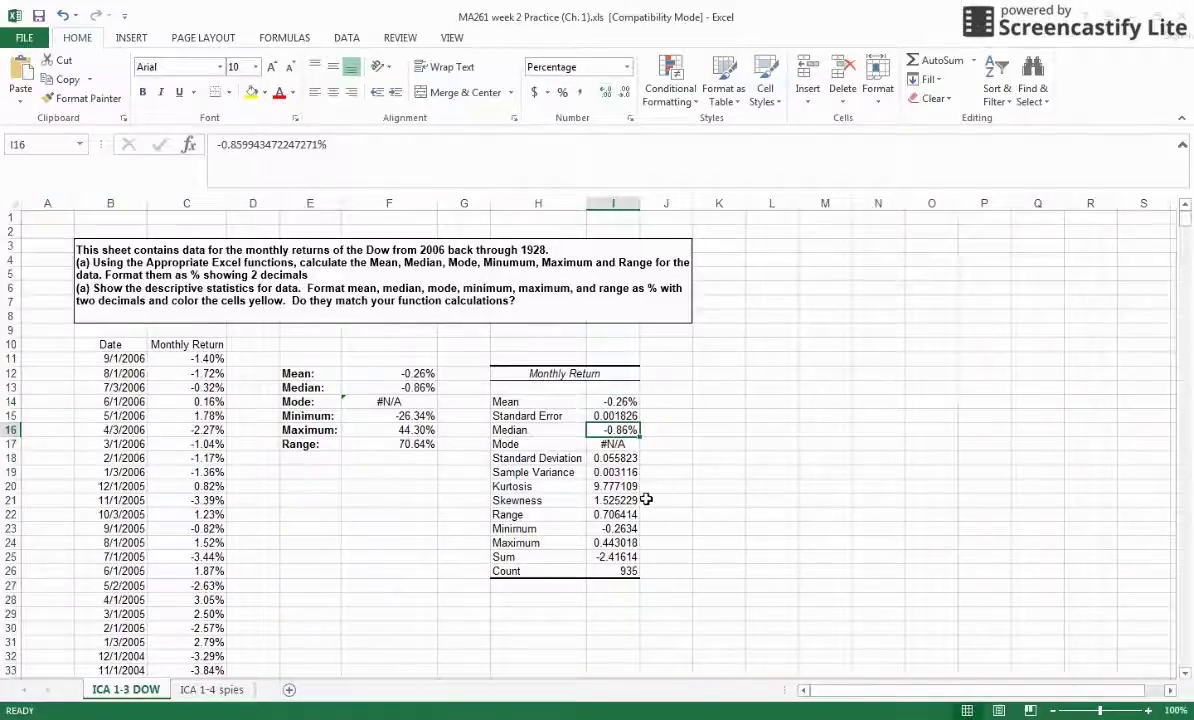
# Format the minimum and maximum in I23:I24 as percentages with two decimals.
pyautogui.moveTo(612, 528); pyautogui.dragTo(612, 543)
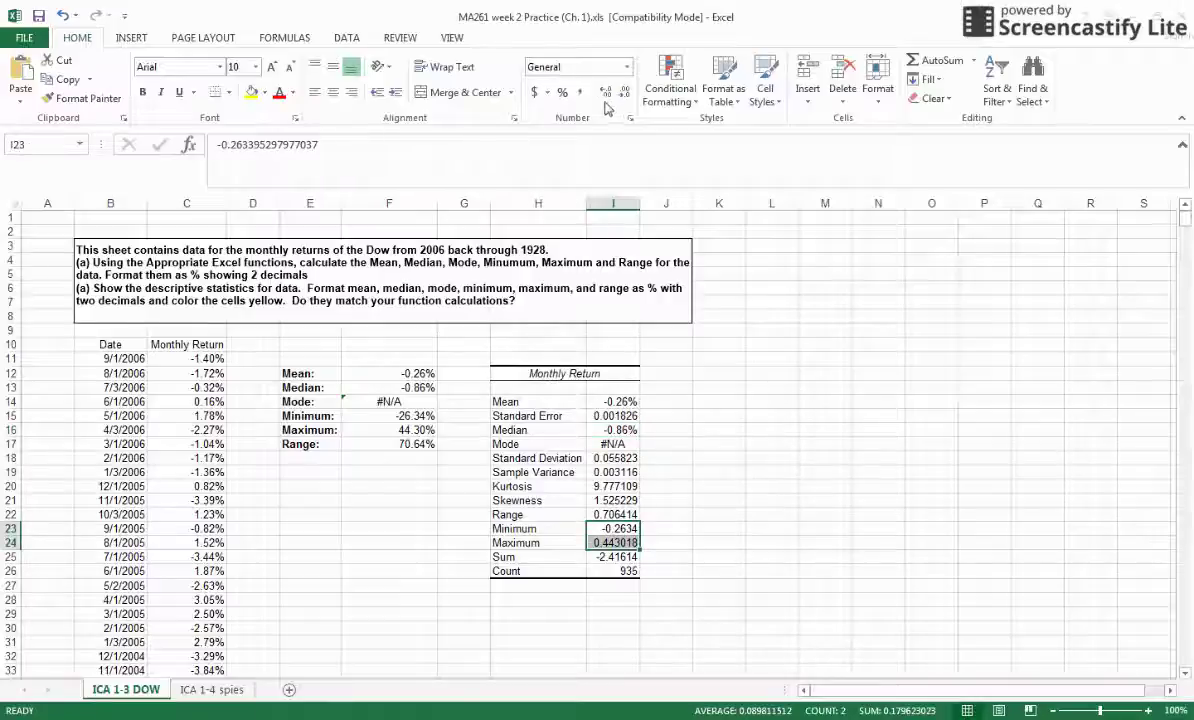
pyautogui.click(562, 92)
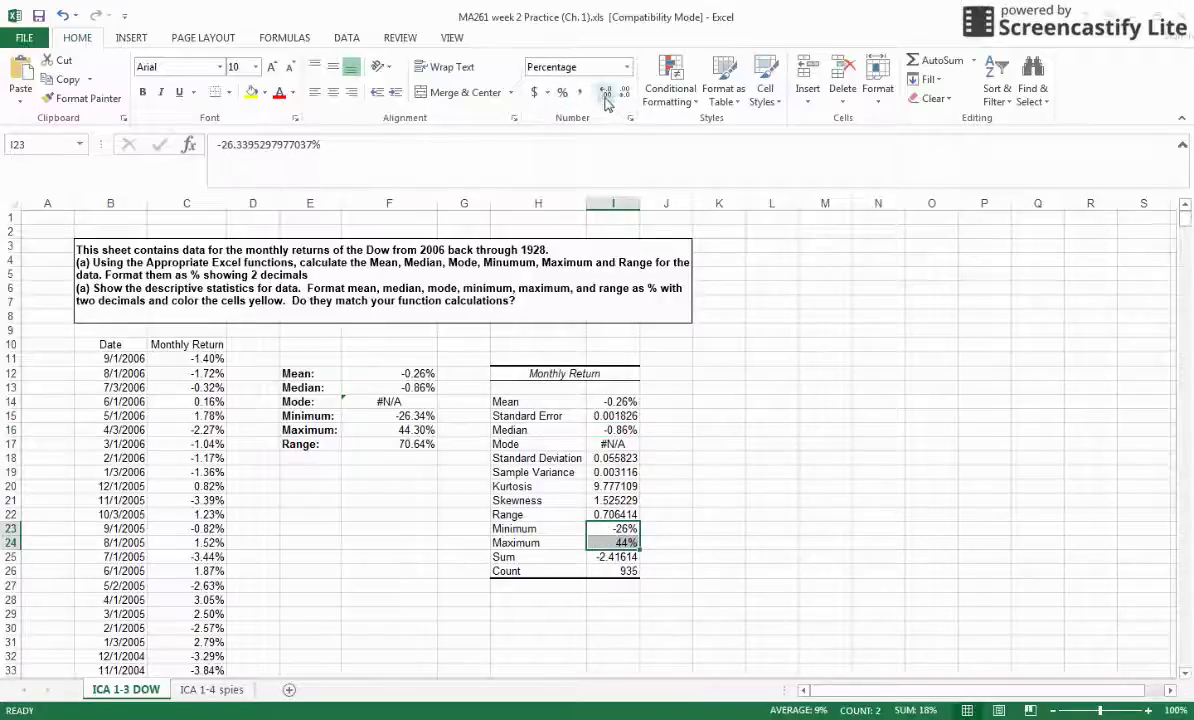
pyautogui.click(605, 95)
pyautogui.click(605, 95)
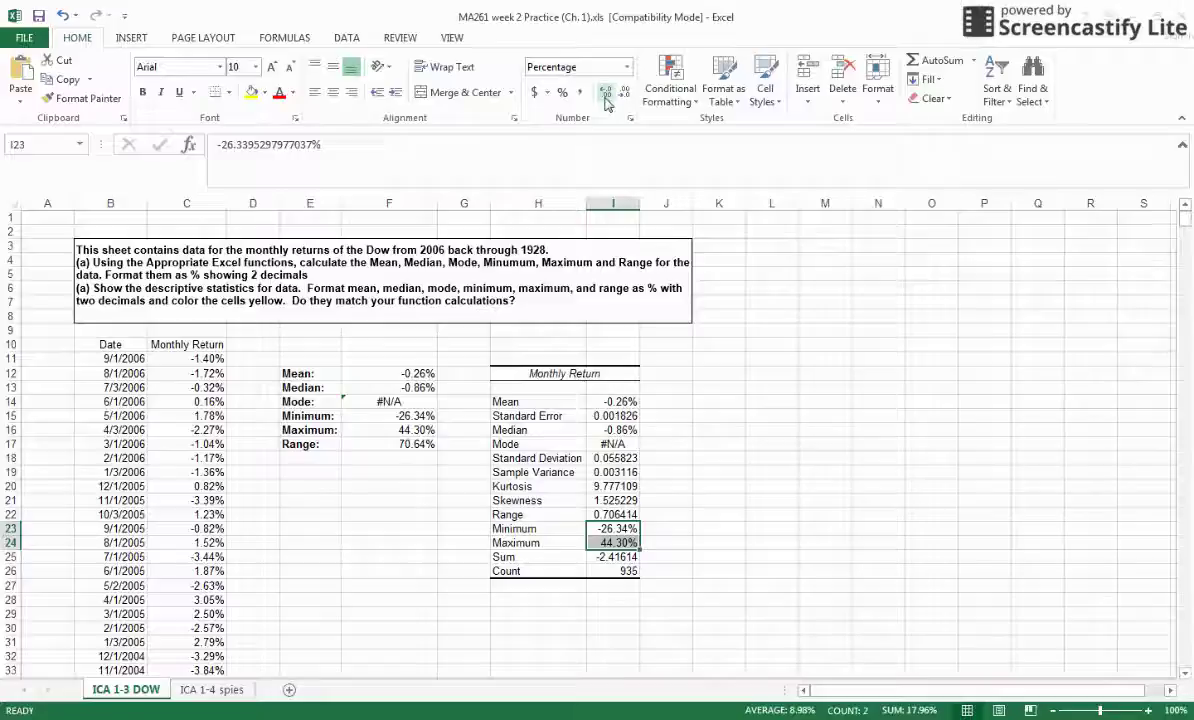
# Format the range in I22 of the descriptive statistics as a percentage with two decimals.
pyautogui.click(600, 514)
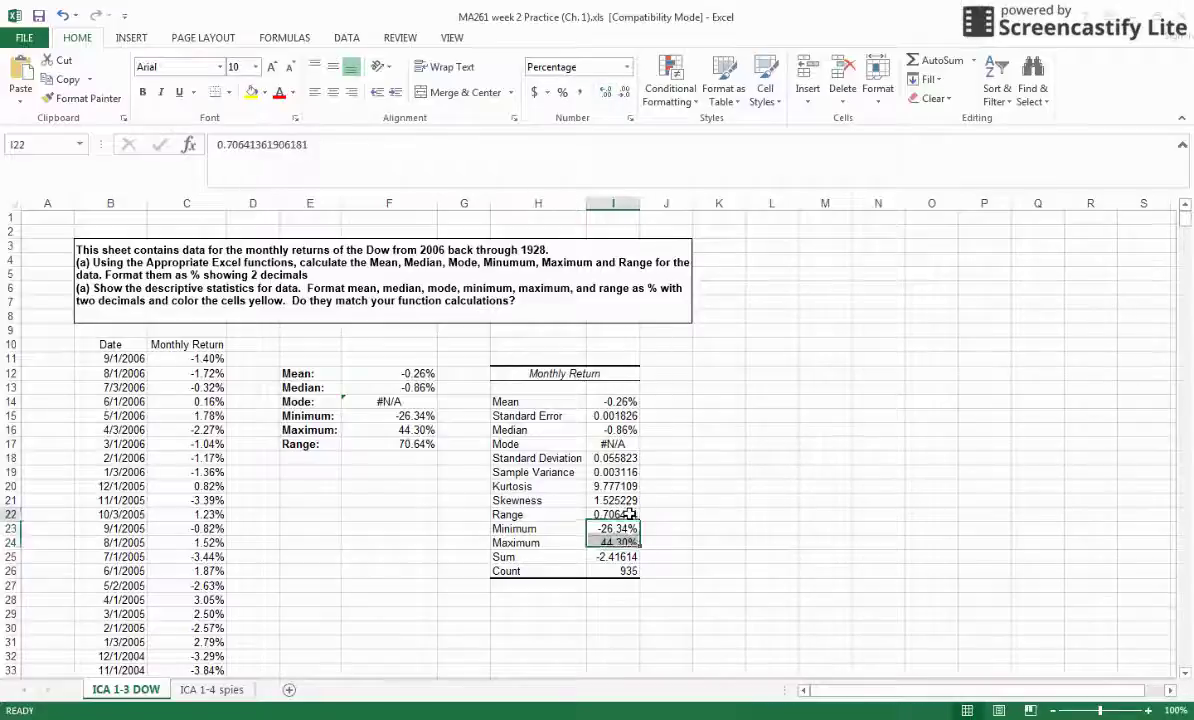
pyautogui.click(562, 92)
pyautogui.click(605, 94)
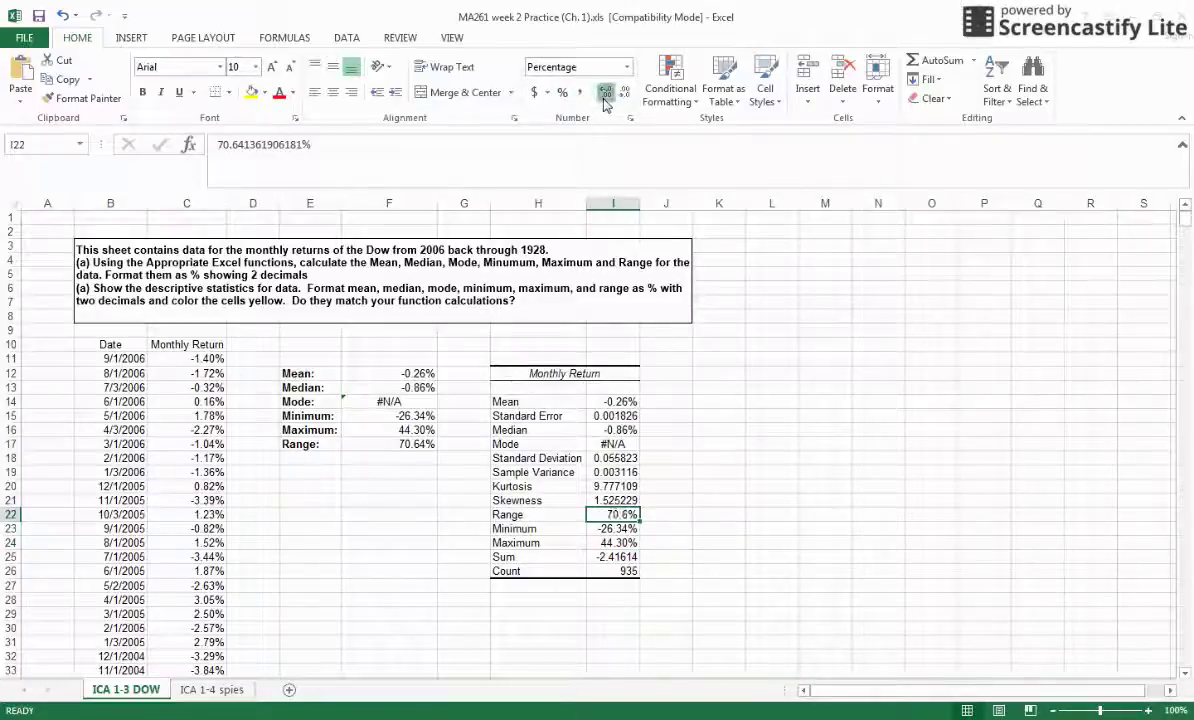
pyautogui.click(605, 95)
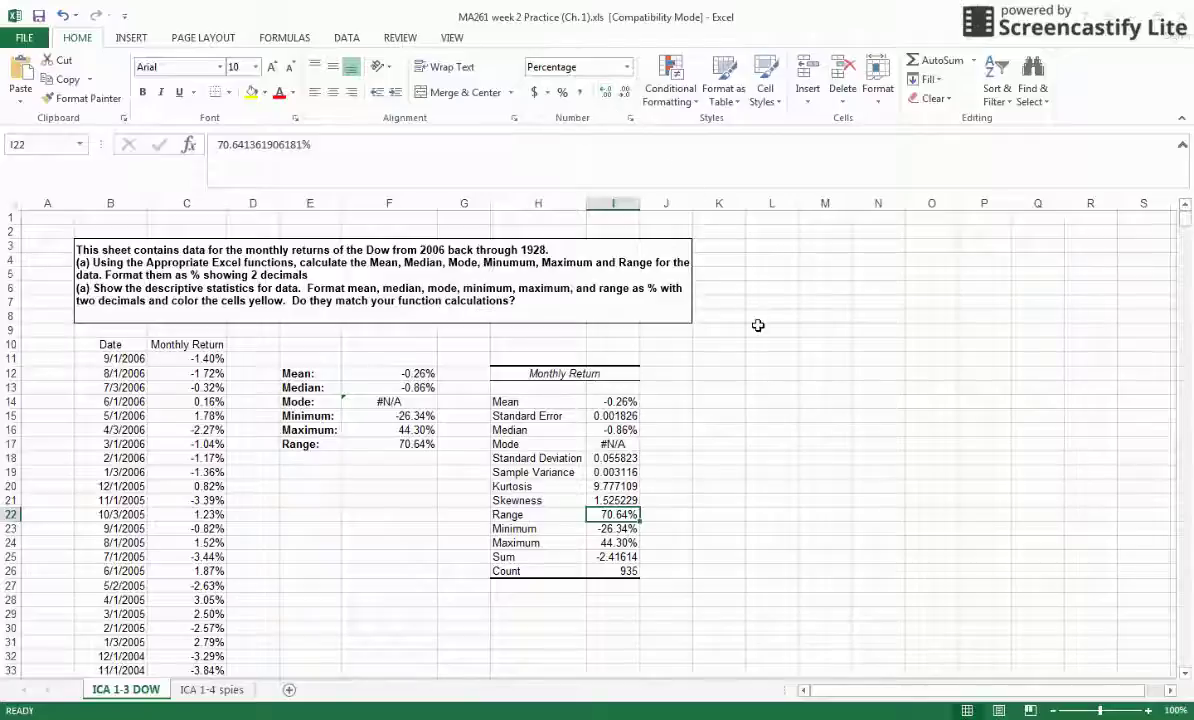